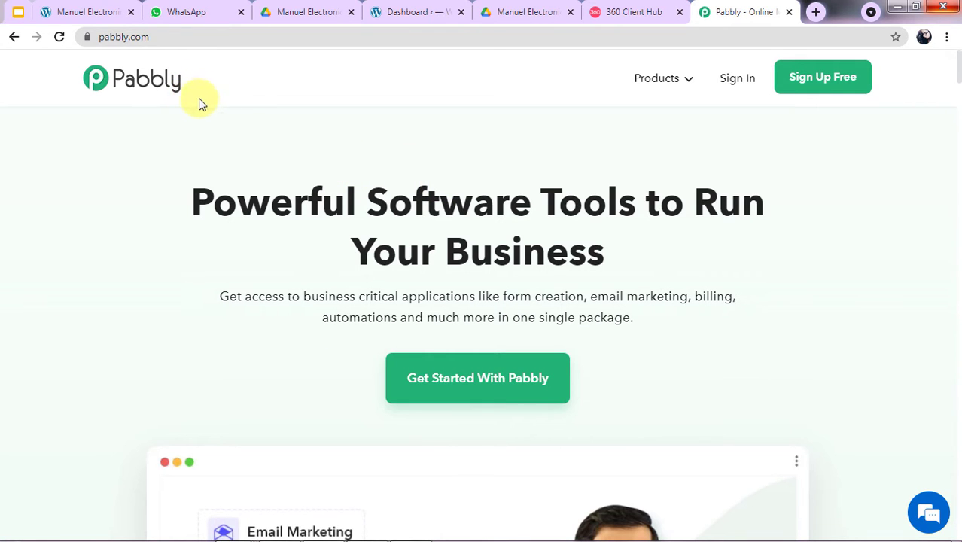
Sign in to the Pabbly account and open the Pabbly Connect app.
click(645, 85)
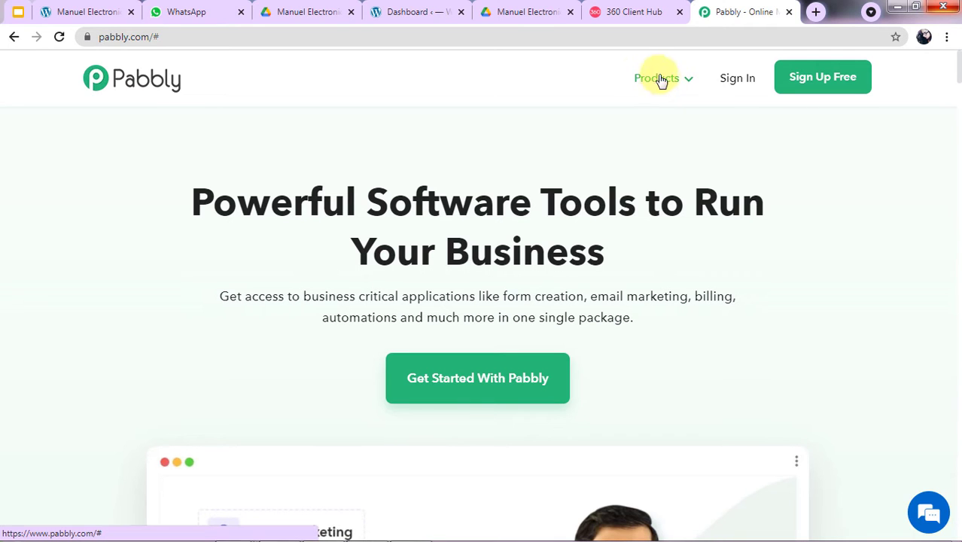
mouse_move(670, 81)
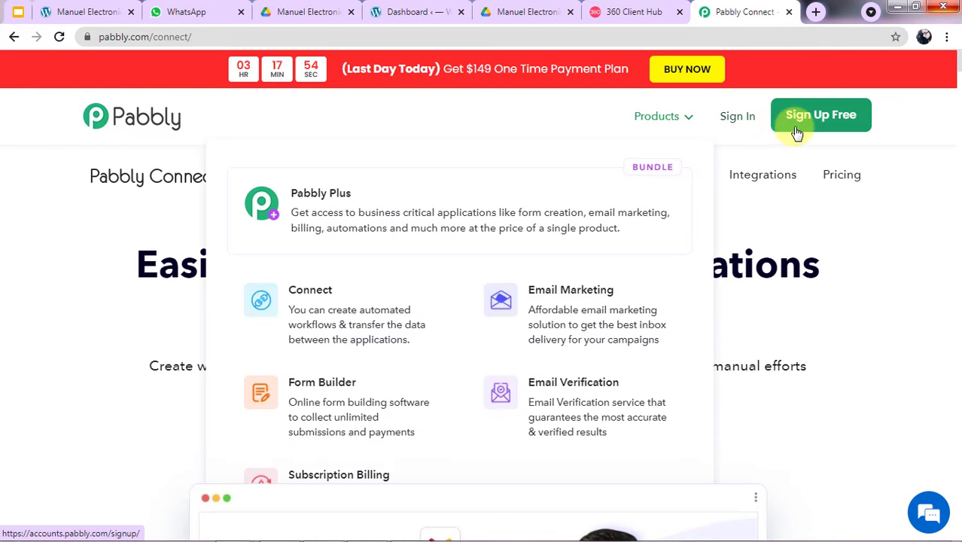
click(729, 130)
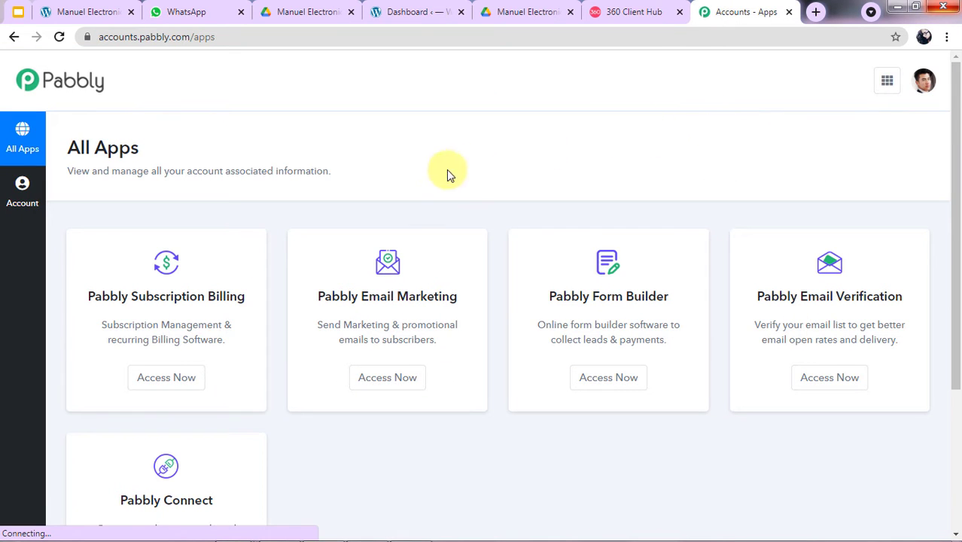
scroll(354, 190, down, 2)
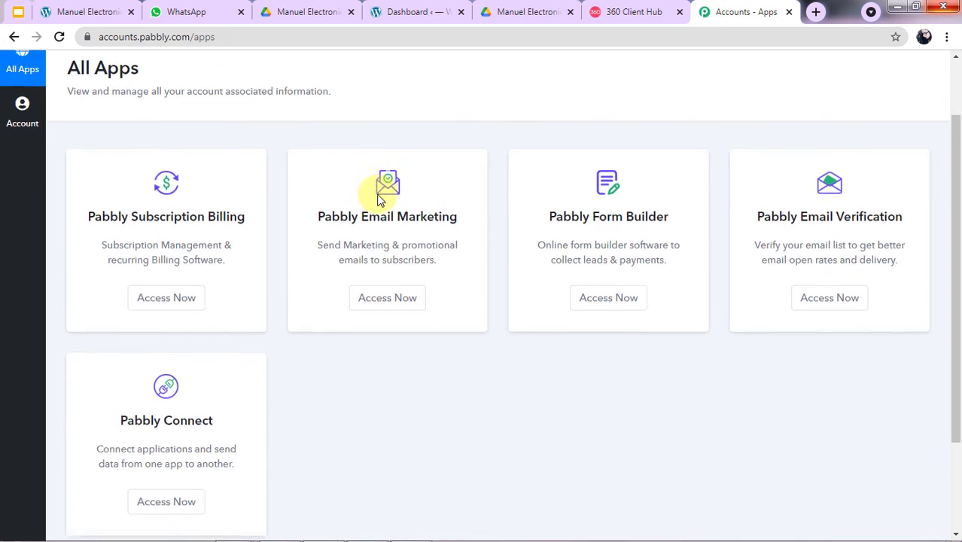
scroll(379, 199, down, 3)
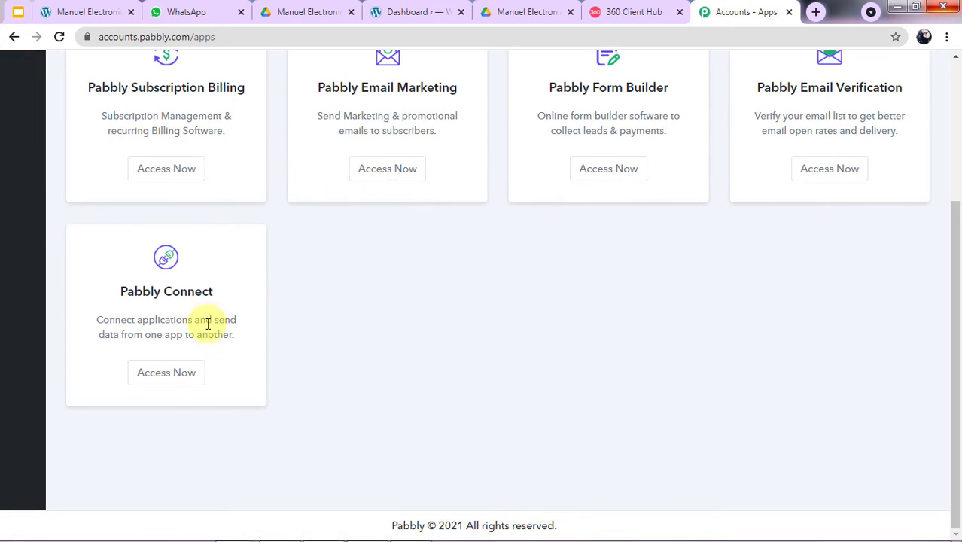
click(180, 384)
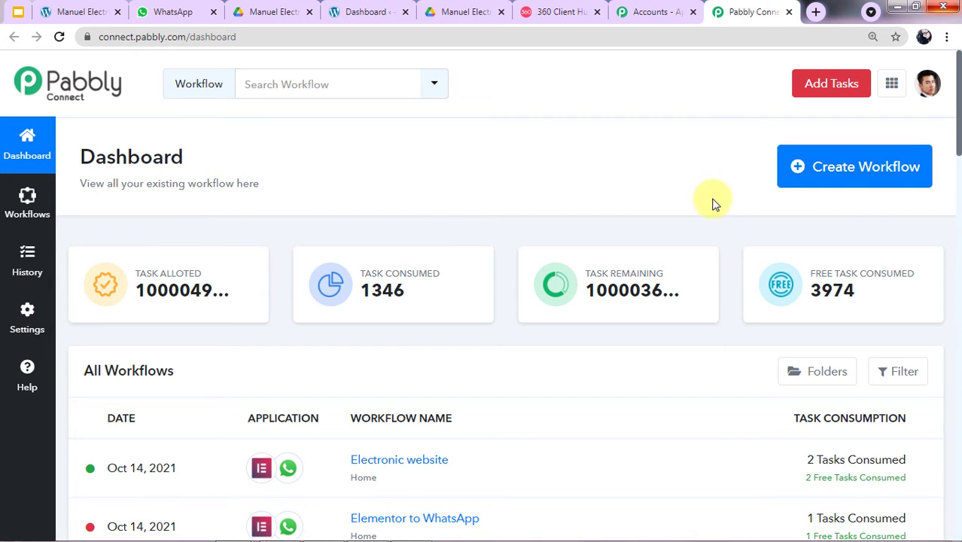
Create a new workflow named "Elementor to WhatsApp".
click(836, 185)
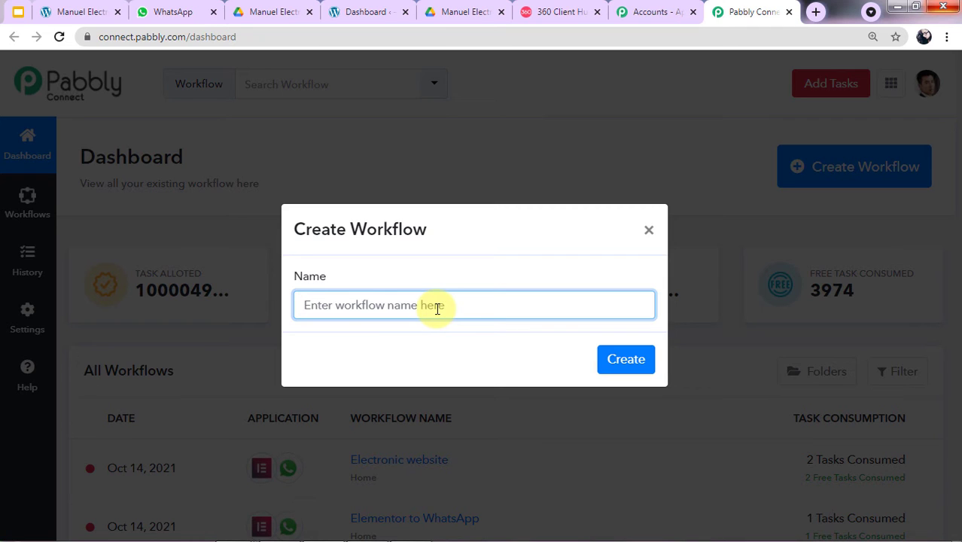
text(Elementor to WhatsApp)
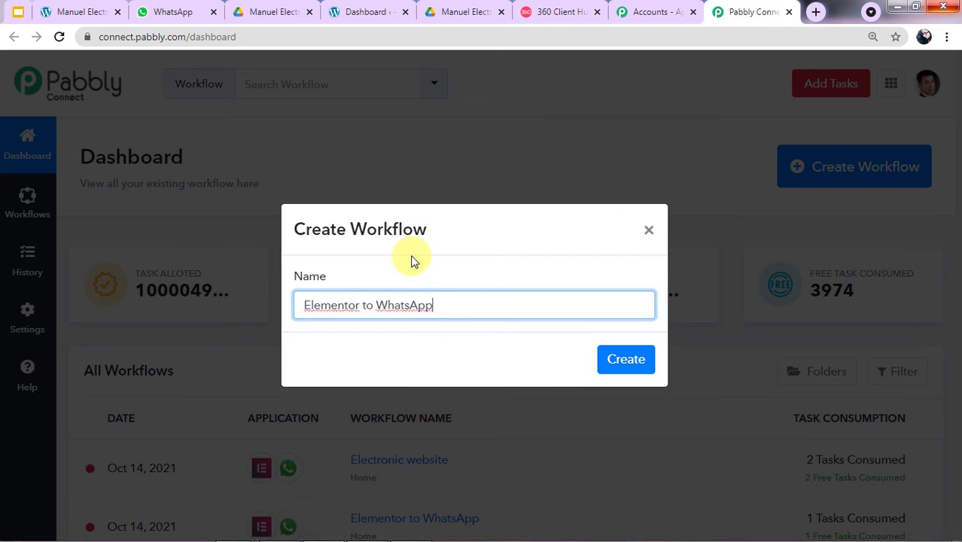
click(636, 359)
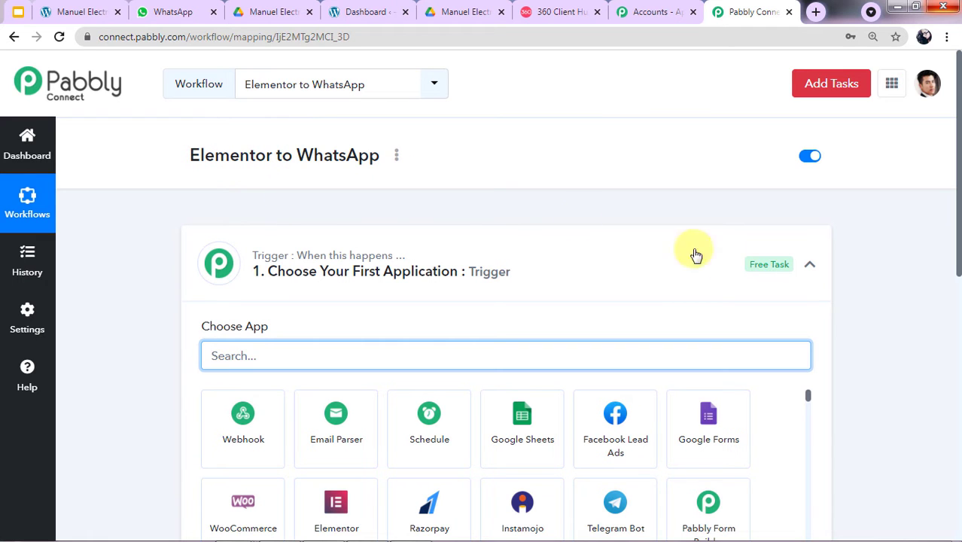
click(811, 265)
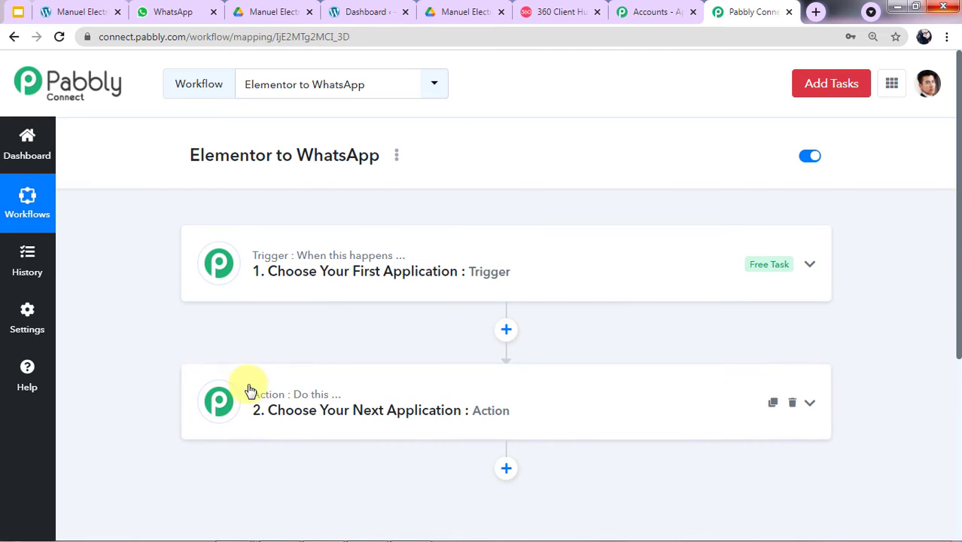
mouse_move(329, 400)
scroll(309, 316, down, 1)
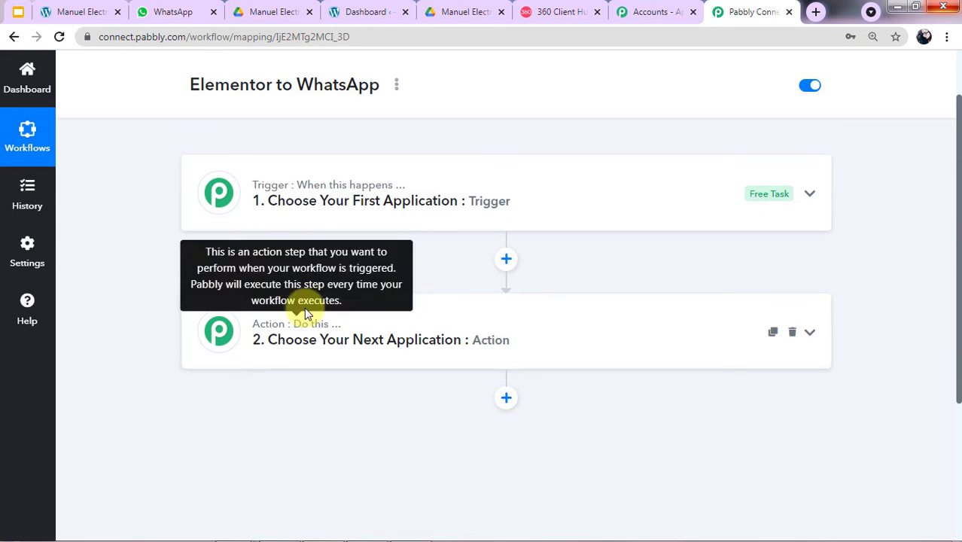
mouse_move(256, 190)
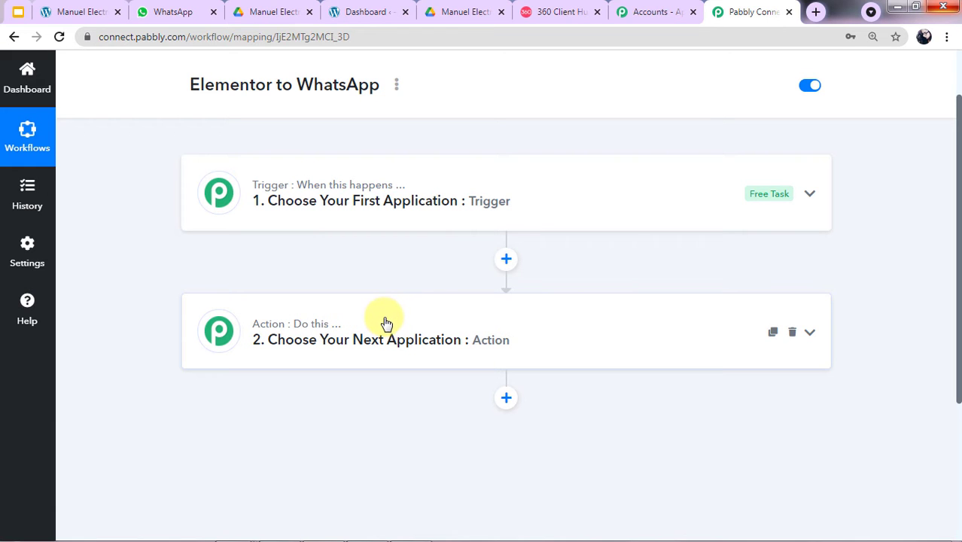
Set the workflow's trigger to the Elementor app with the New Form Submission event.
click(344, 223)
scroll(333, 327, down, 1)
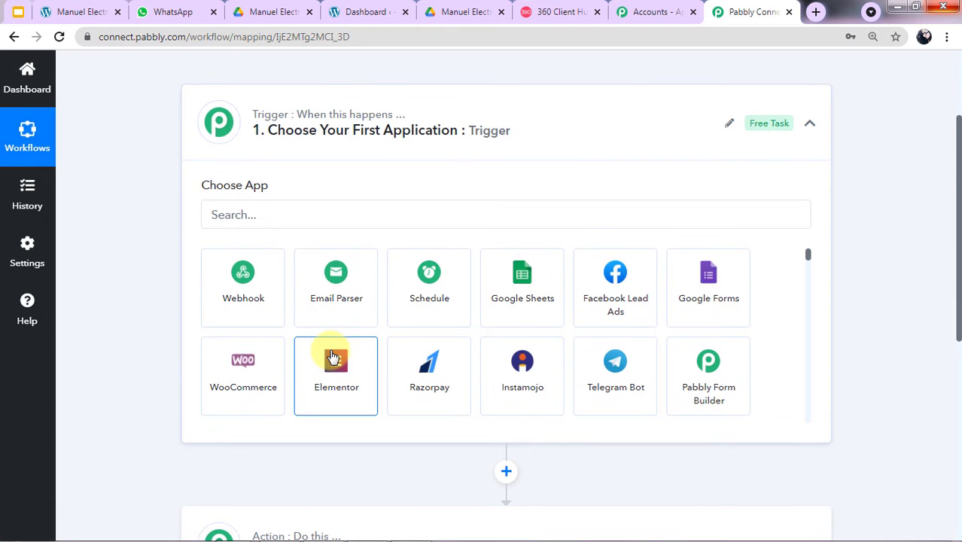
click(334, 357)
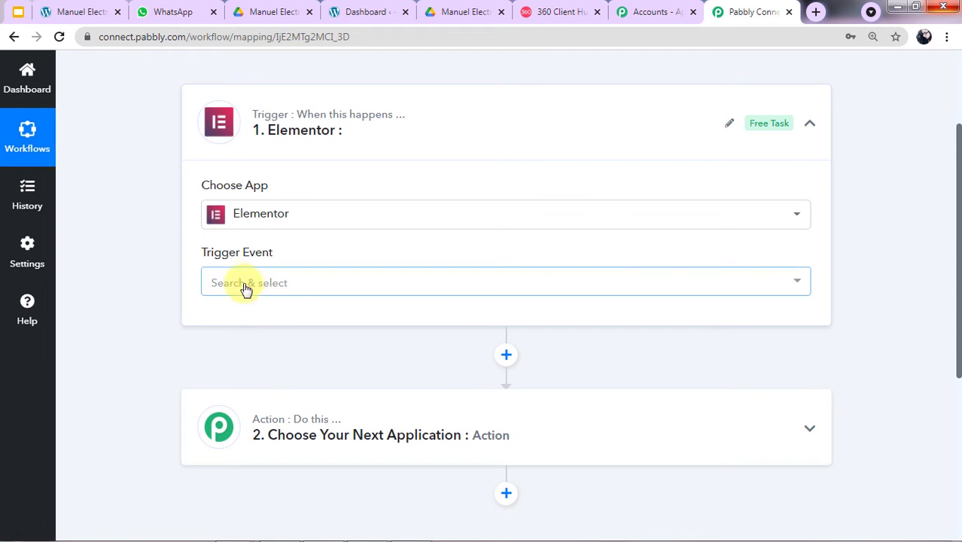
click(240, 285)
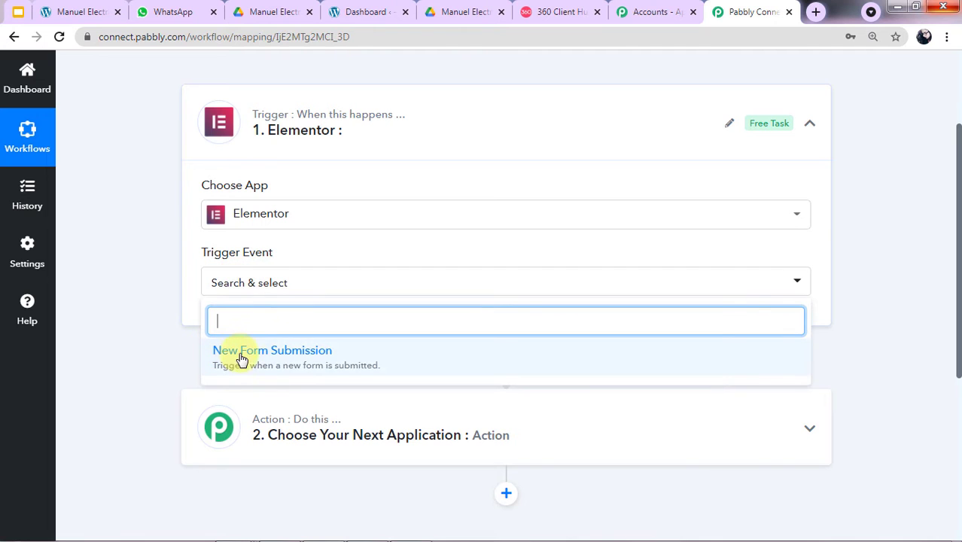
click(284, 371)
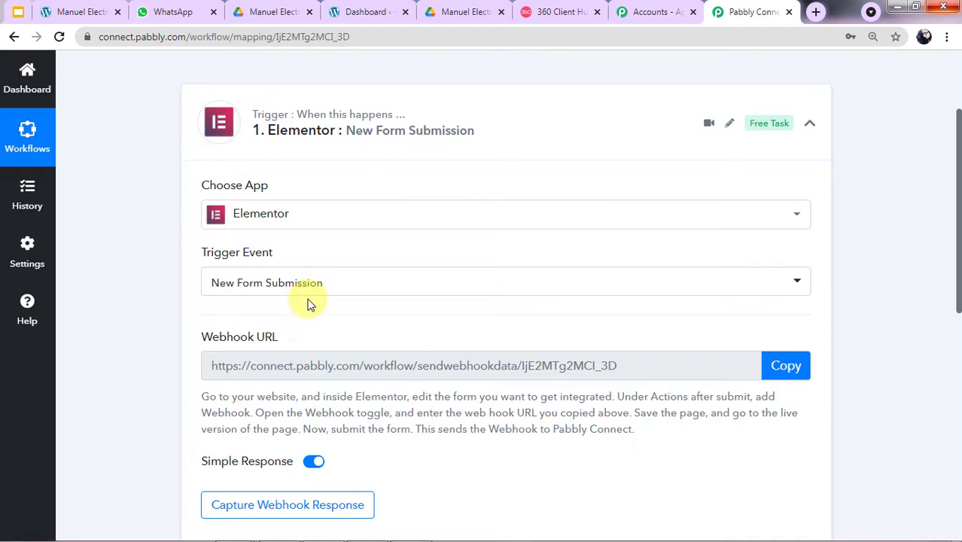
mouse_move(262, 353)
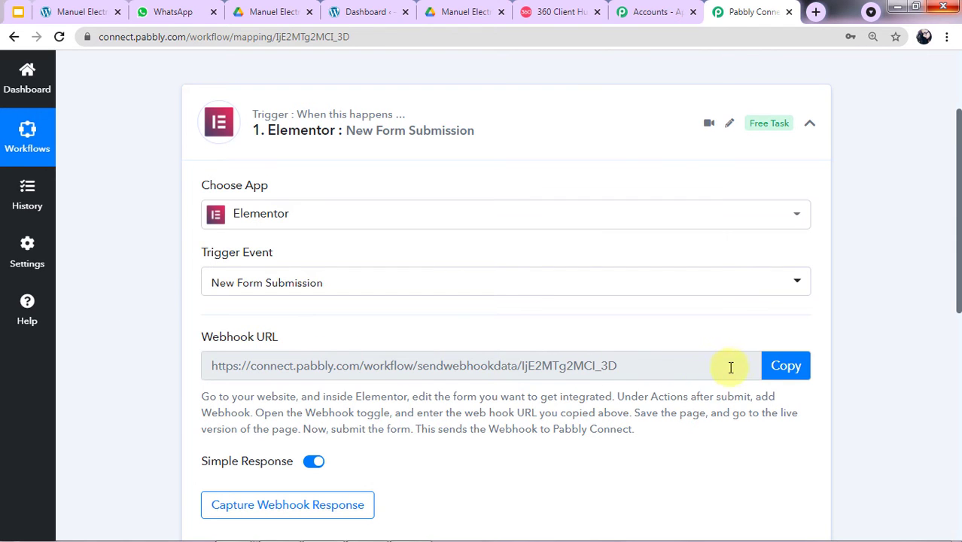
scroll(383, 420, down, 2)
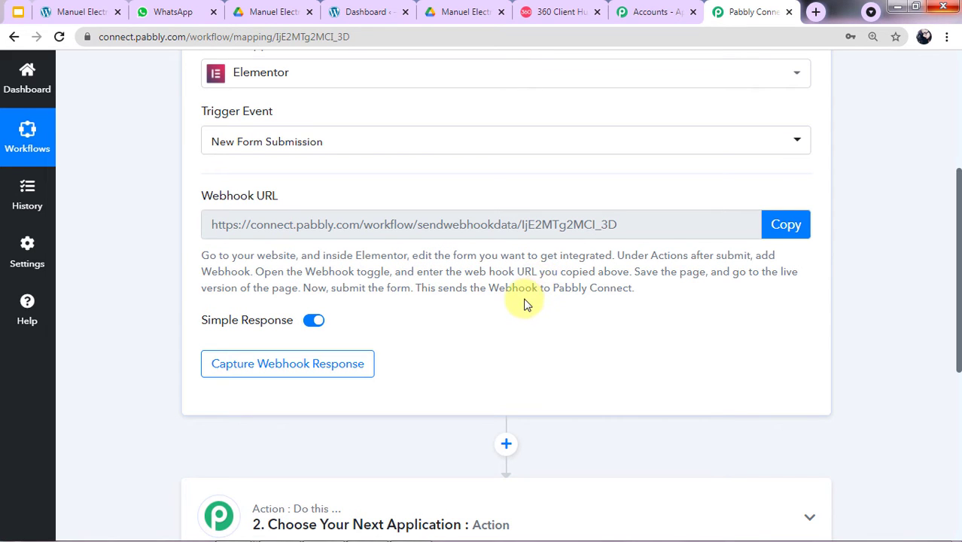
Switch to the WordPress admin site and search its pages for "manuel".
click(352, 10)
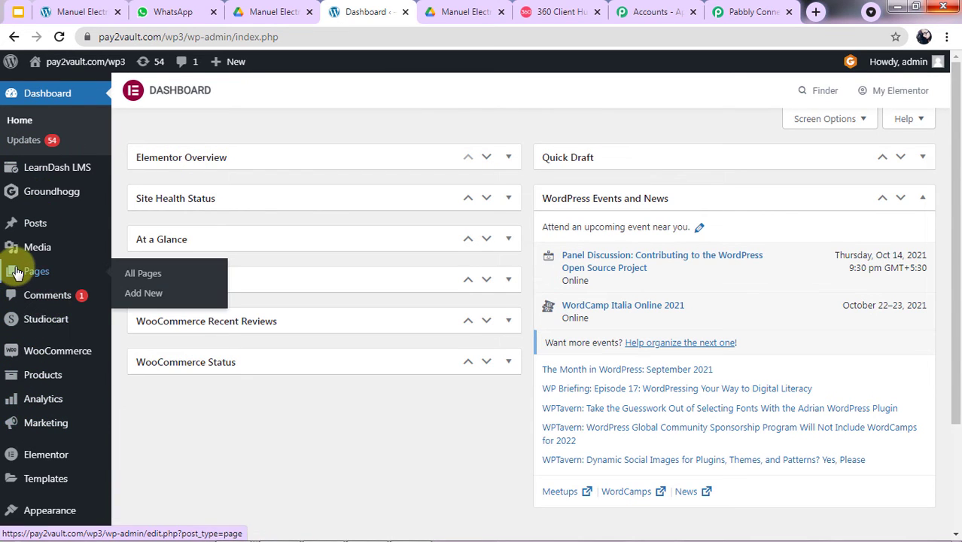
click(17, 273)
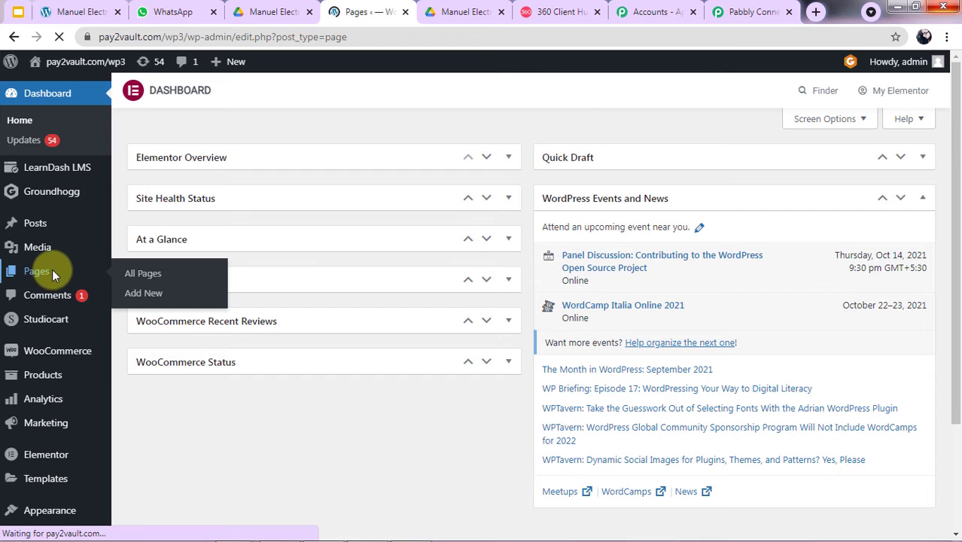
scroll(240, 256, down, 3)
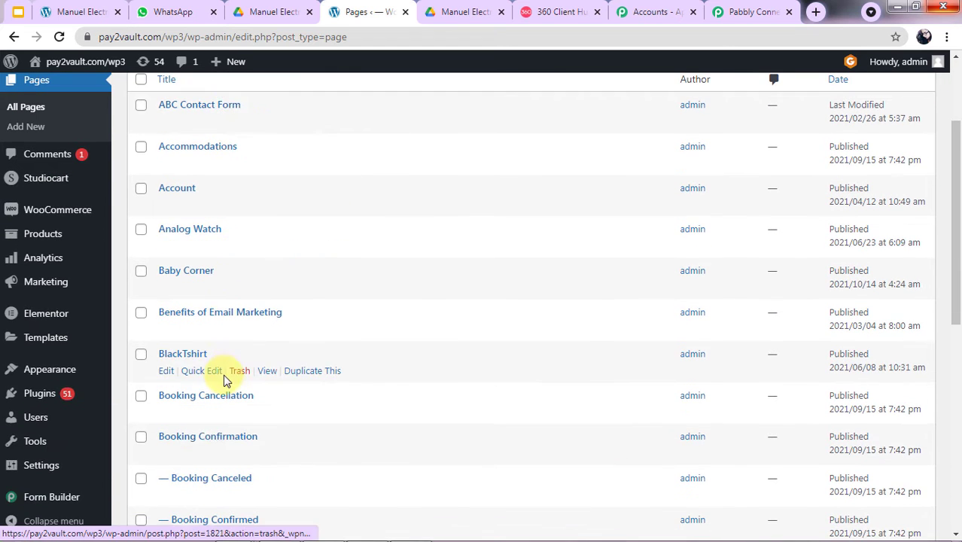
scroll(300, 197, up, 2)
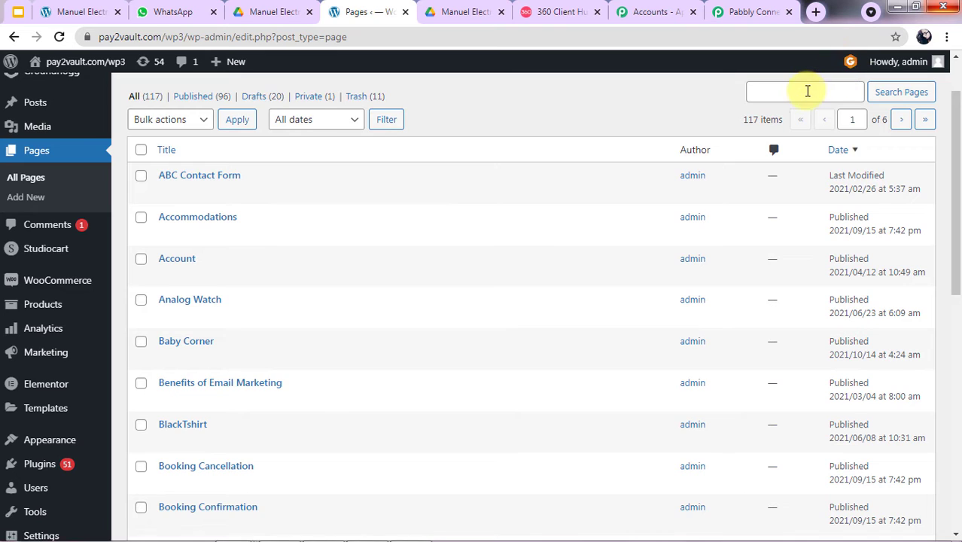
click(808, 91)
text(manuel)
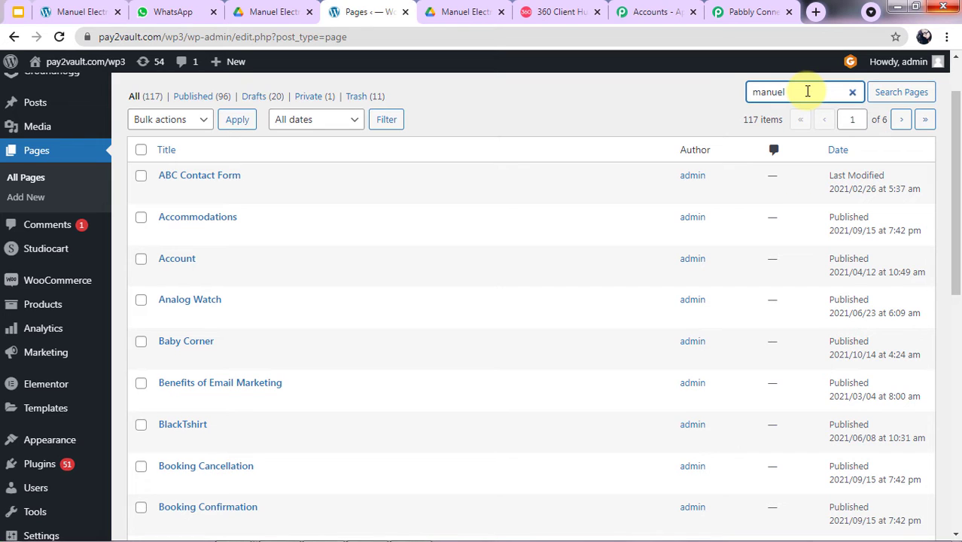
key(Return)
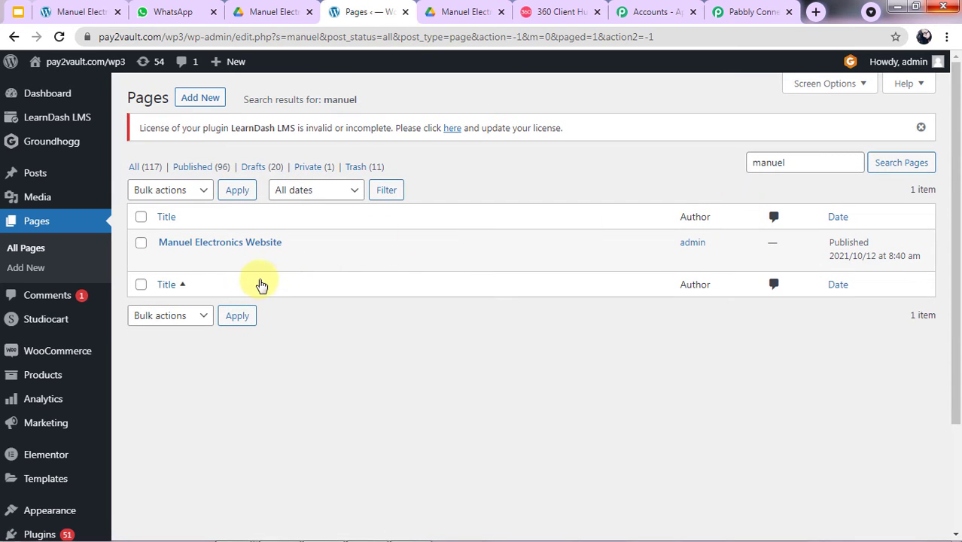
Open the Manuel Electronics Website page in the Elementor editor and select its fan brochure form for editing.
mouse_move(177, 241)
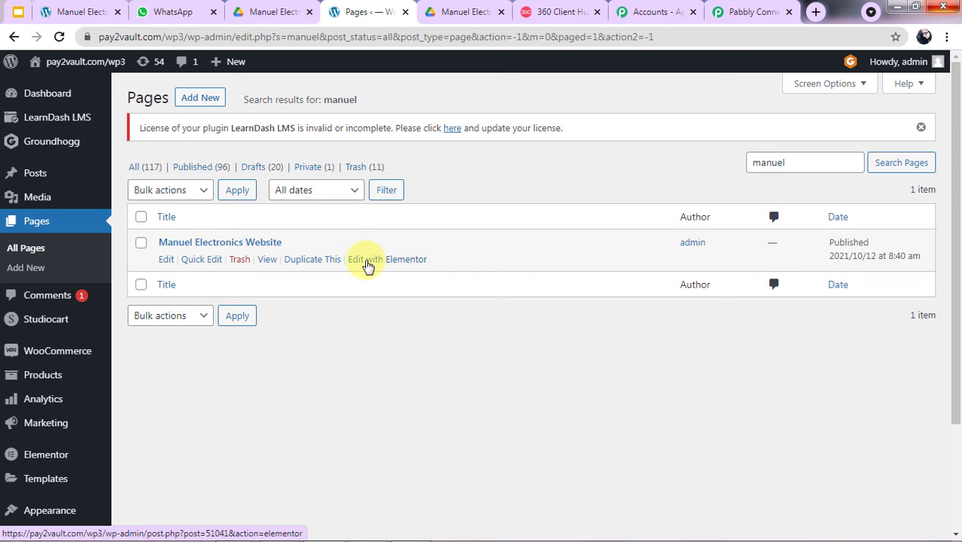
click(370, 261)
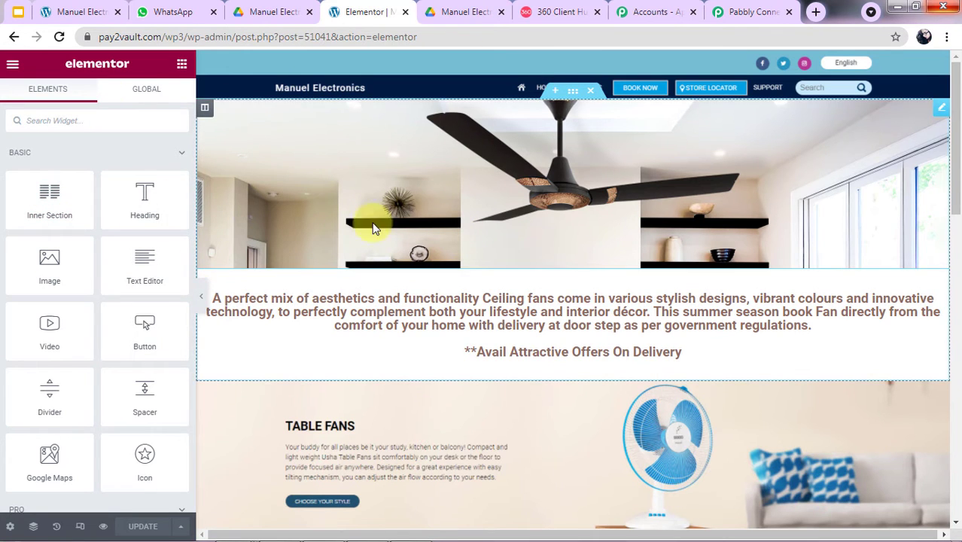
scroll(444, 201, down, 8)
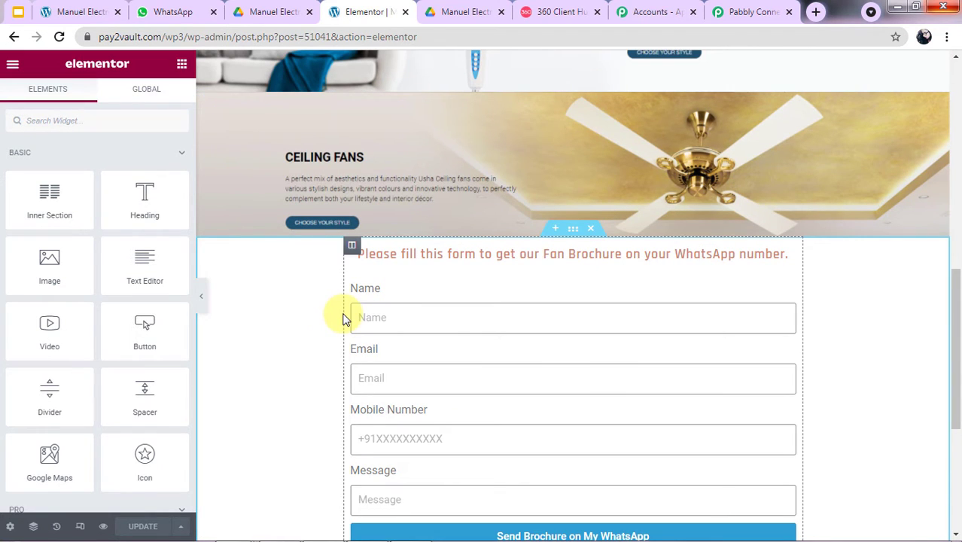
click(356, 337)
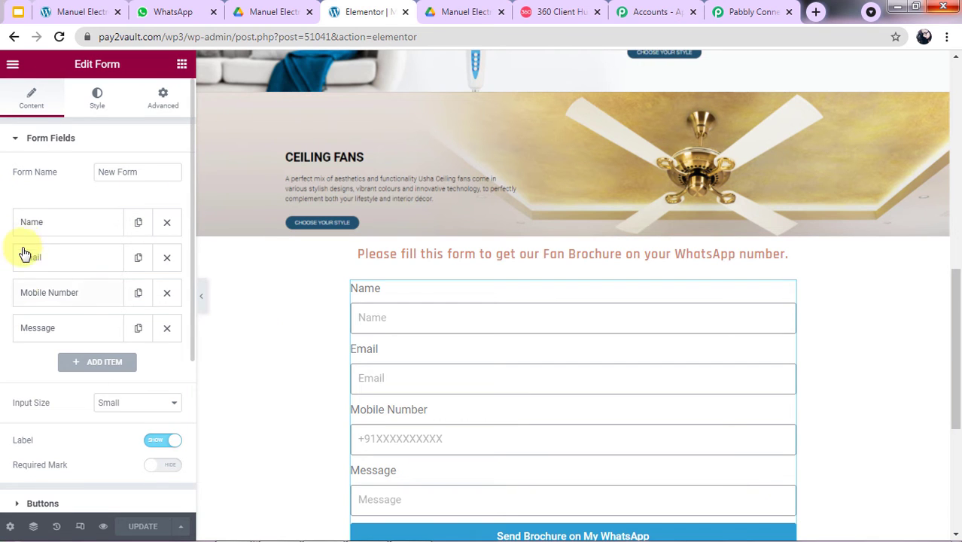
Remove the Webhook action from the form's actions after submit and add Webhook again.
scroll(68, 218, down, 3)
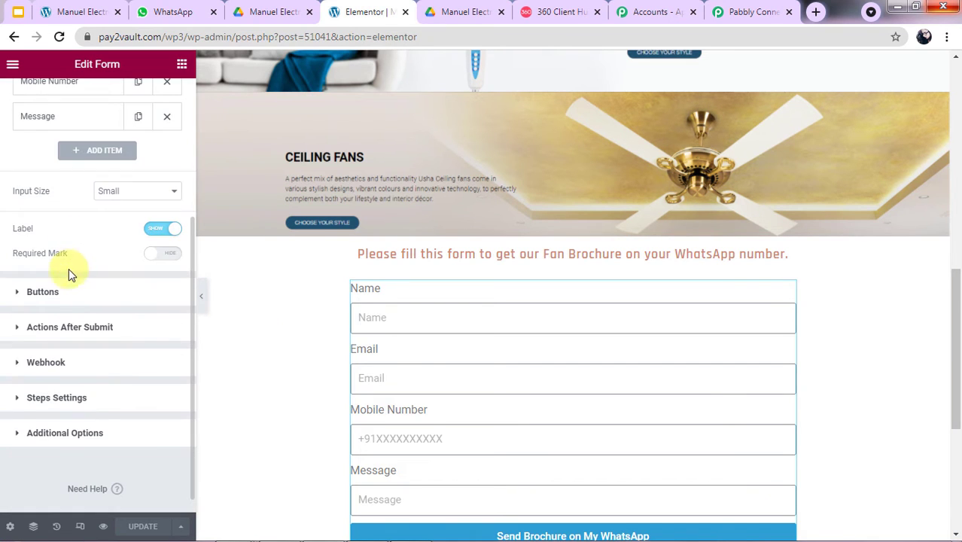
click(44, 329)
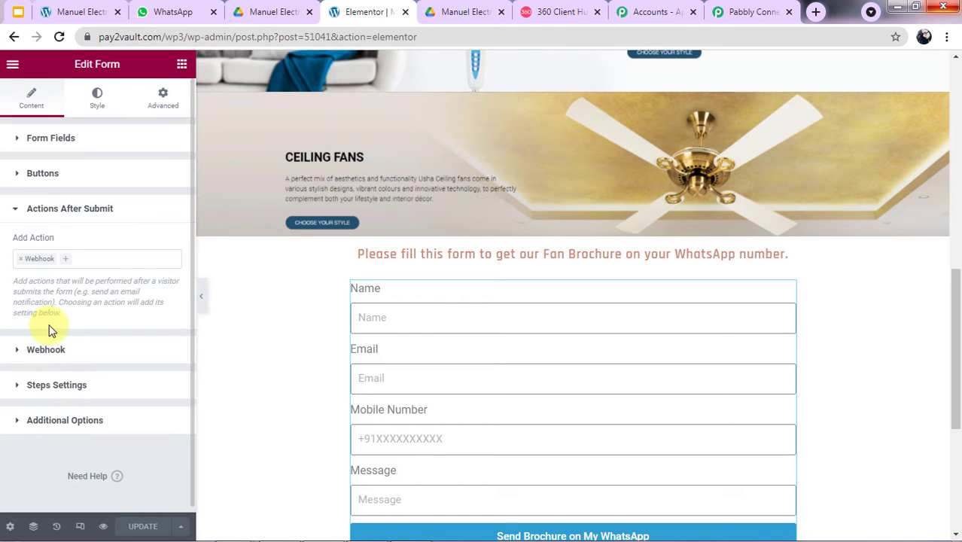
click(19, 261)
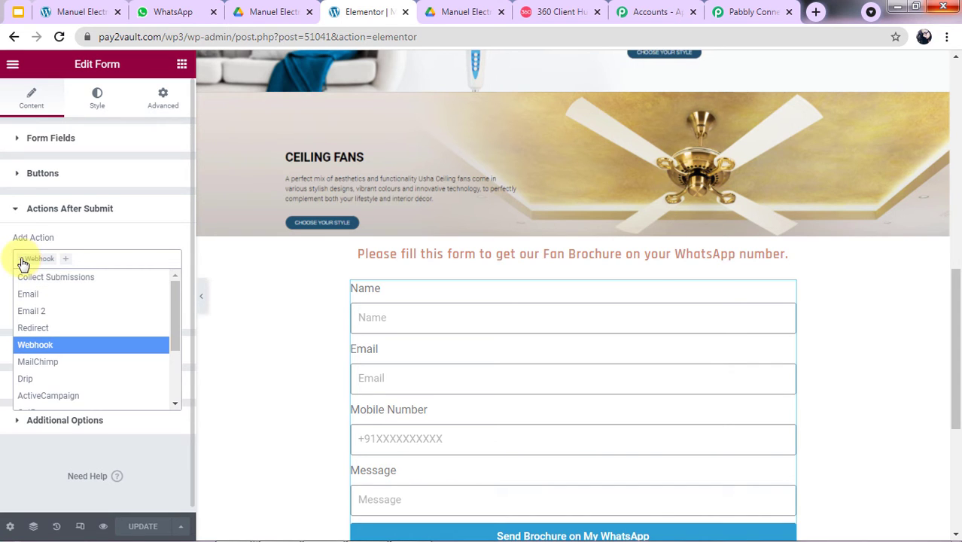
click(22, 259)
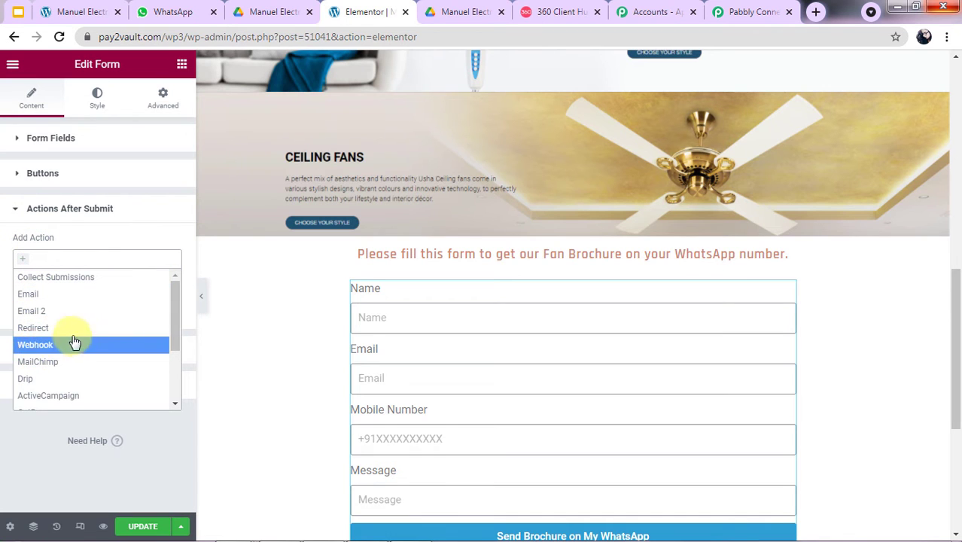
click(47, 345)
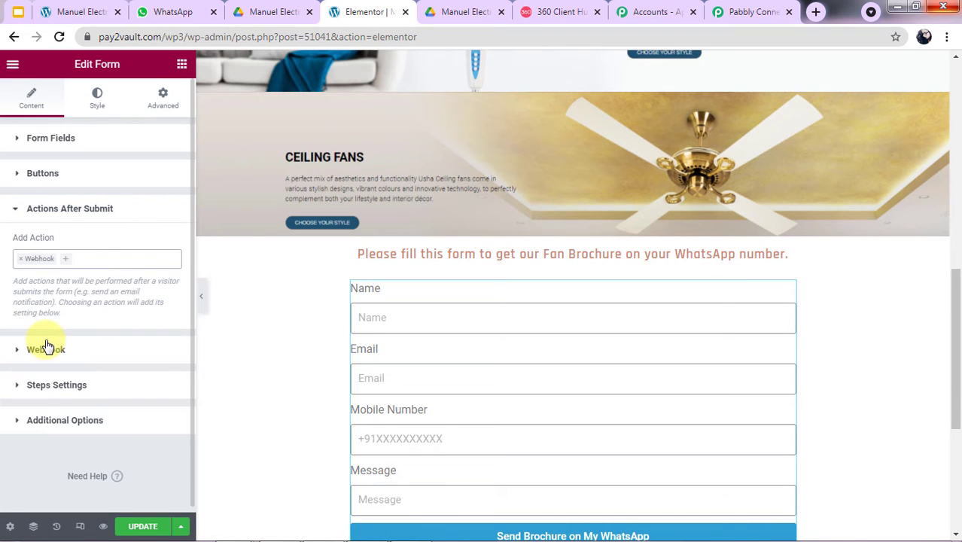
Replace the form's webhook URL with the one copied from the Pabbly Connect workflow and update the page.
click(31, 357)
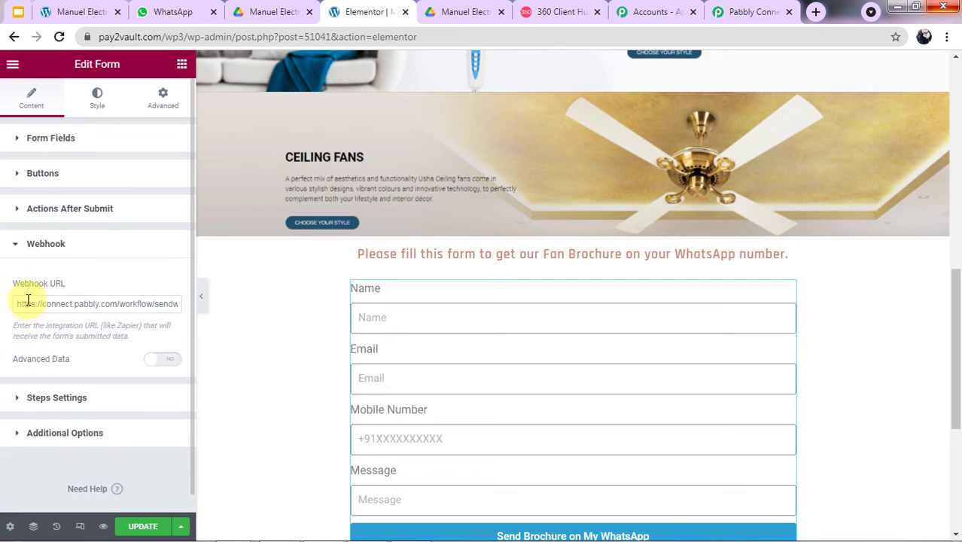
triple_click(72, 304)
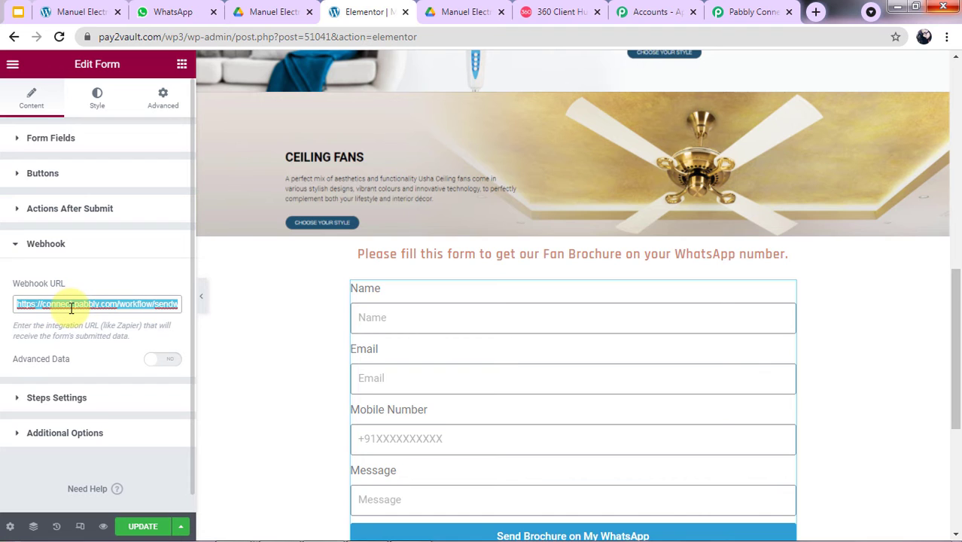
key(BackSpace)
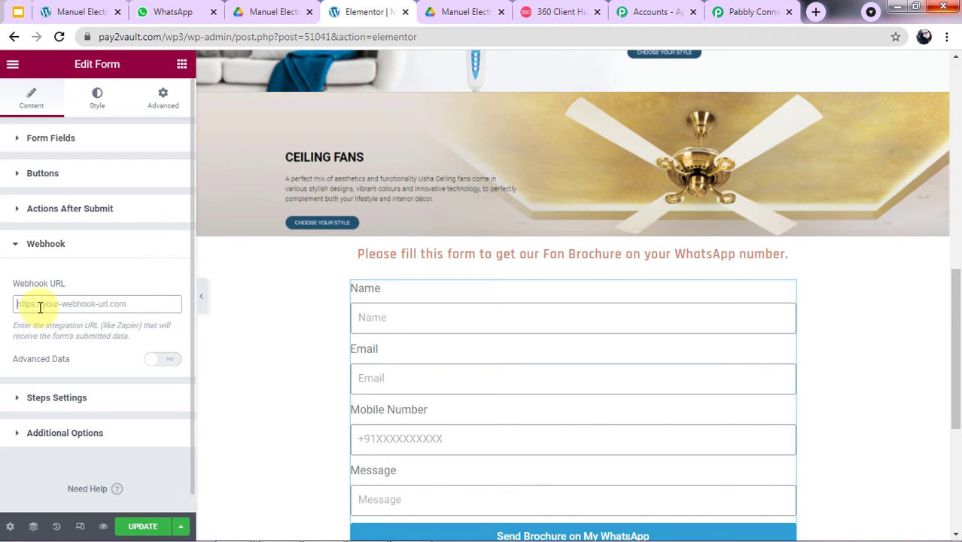
click(752, 11)
click(797, 230)
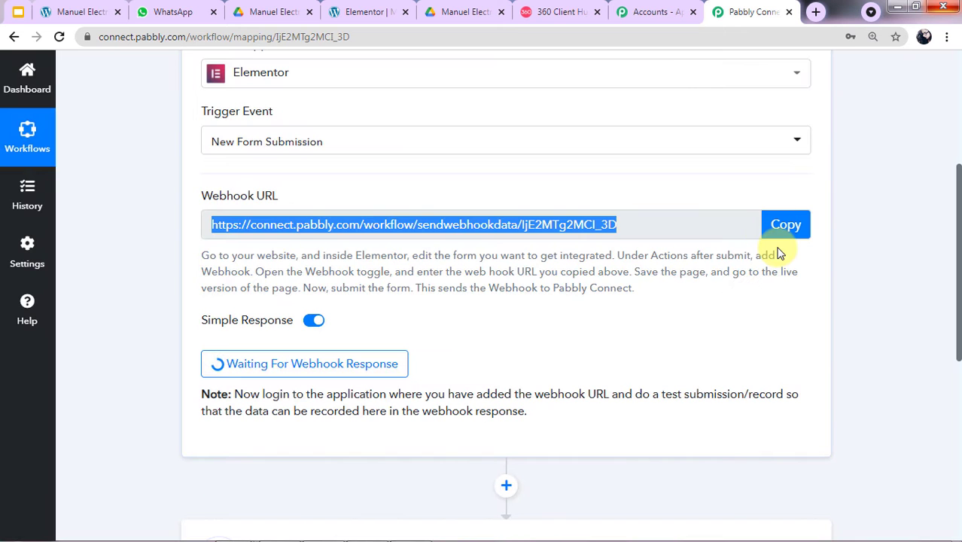
click(335, 7)
click(42, 301)
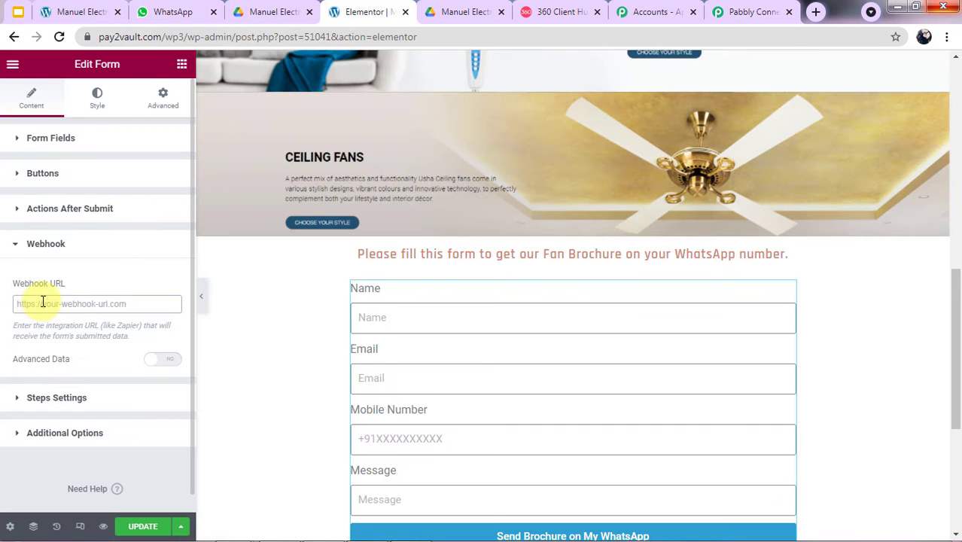
key(ctrl+v)
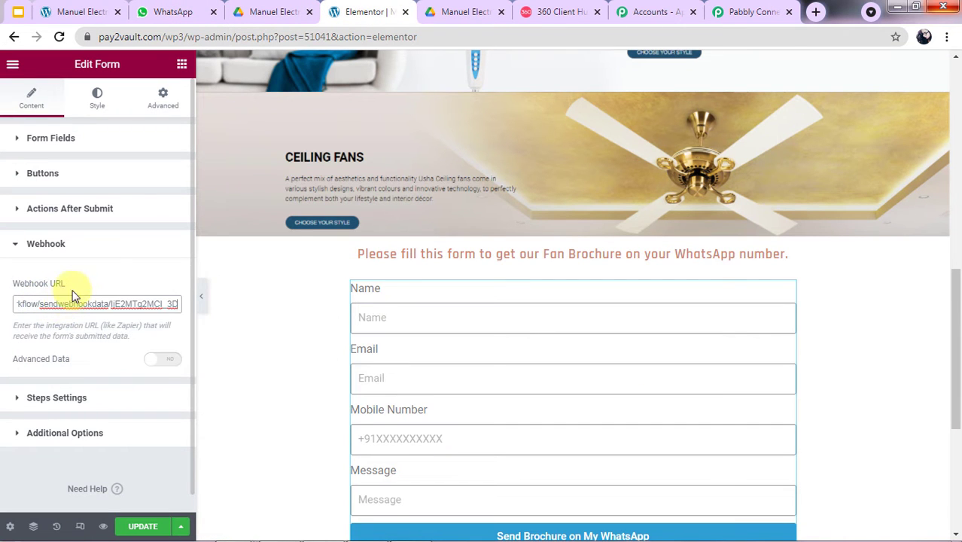
click(140, 529)
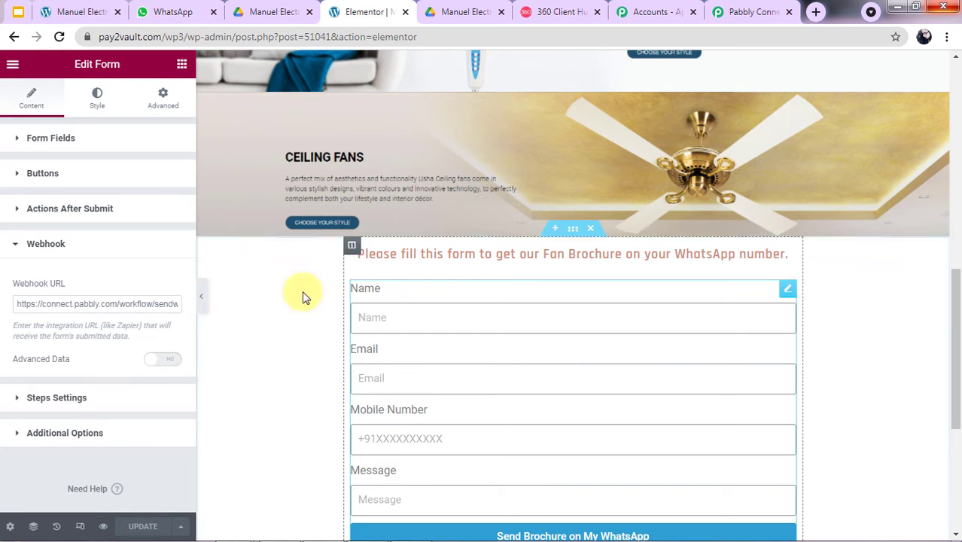
Close the old website tab and open the live Manuel Electronics Website page from the WordPress pages list at its brochure form.
click(727, 9)
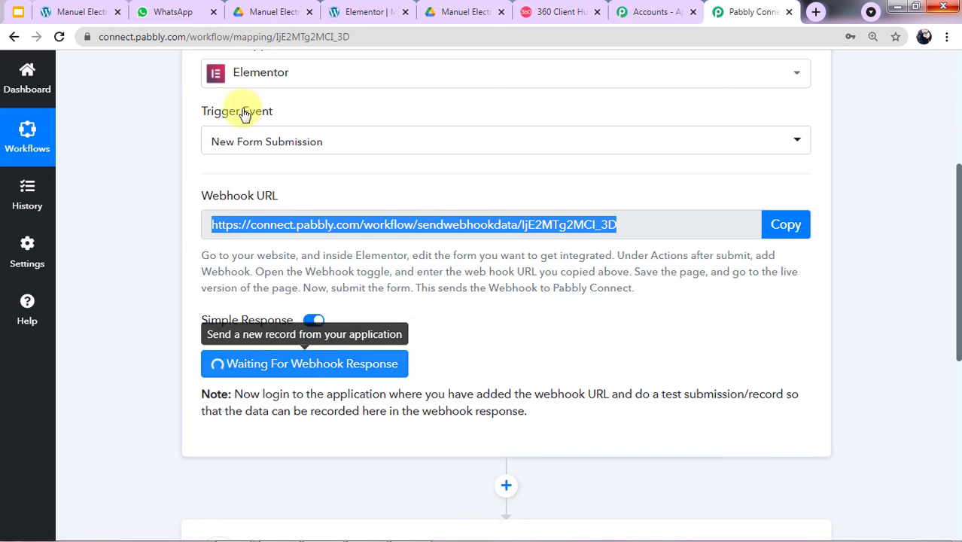
click(380, 9)
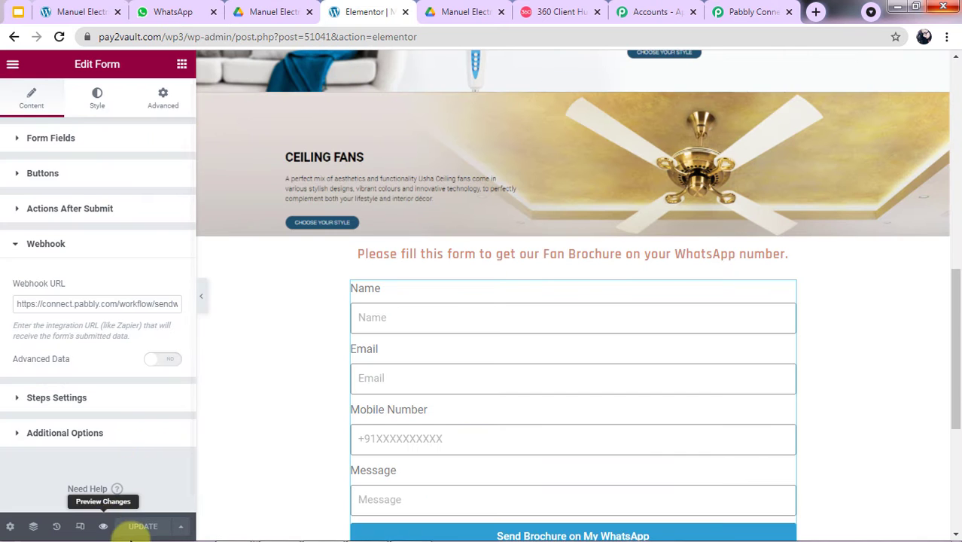
click(13, 36)
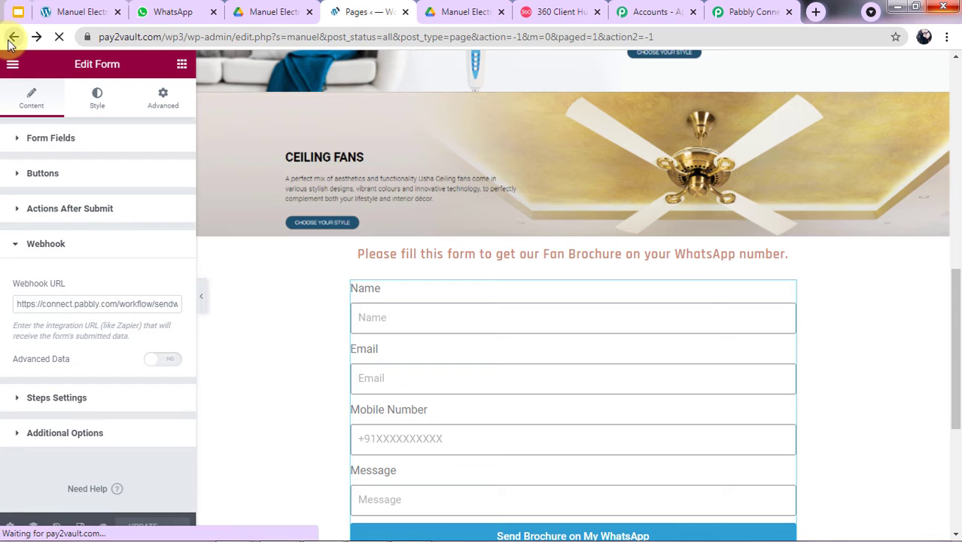
click(117, 11)
mouse_move(211, 252)
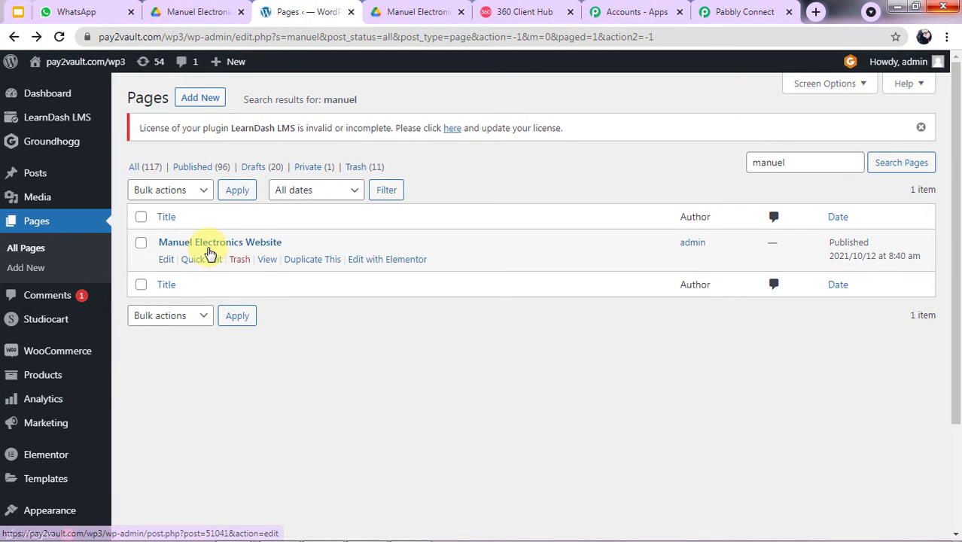
click(267, 260)
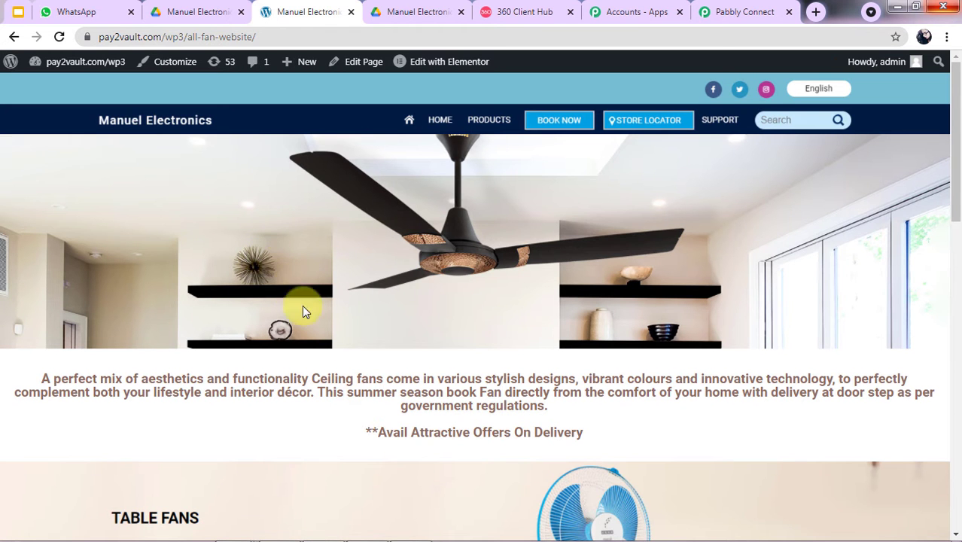
scroll(570, 158, down, 3)
scroll(516, 248, down, 7)
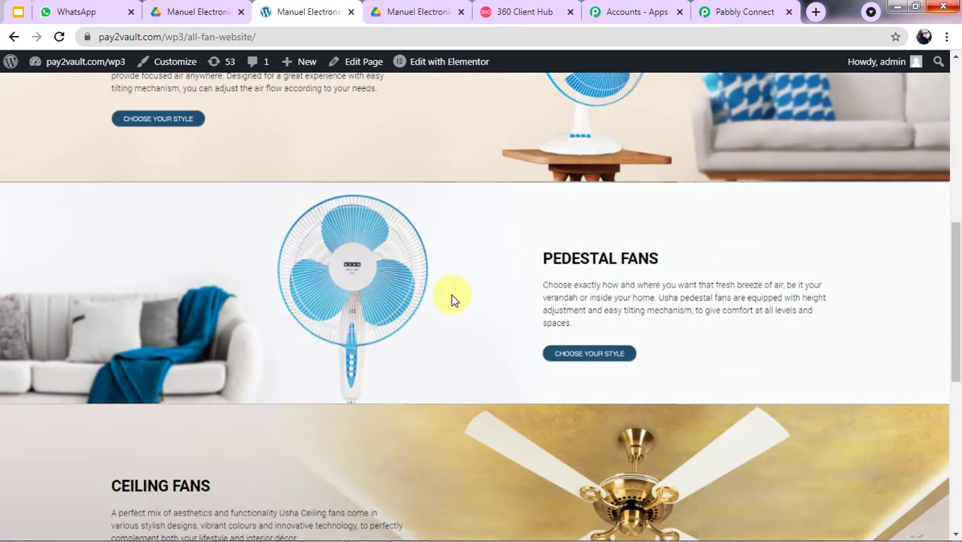
scroll(447, 290, down, 3)
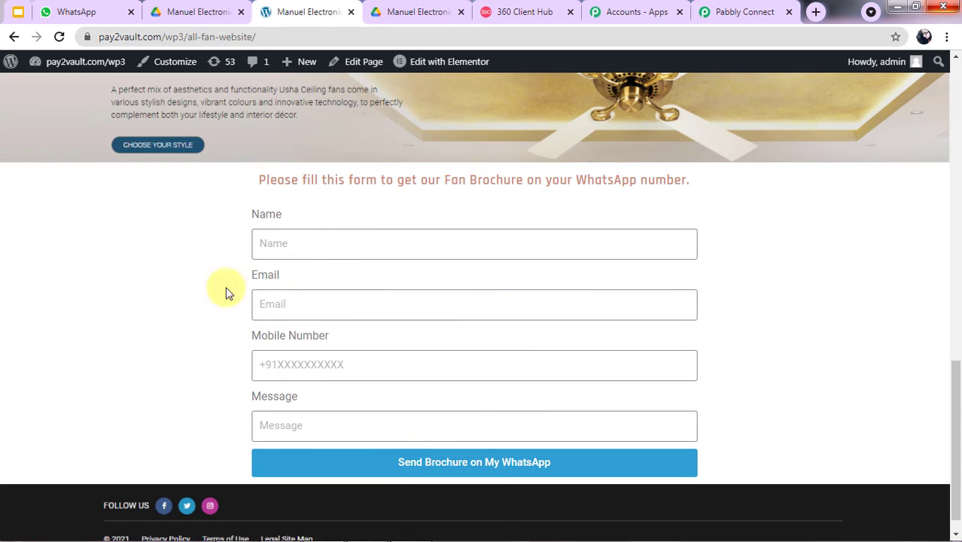
Submit the live form with a saved test contact and the message "Send as soon as possible", and check the captured response in Pabbly Connect.
click(732, 9)
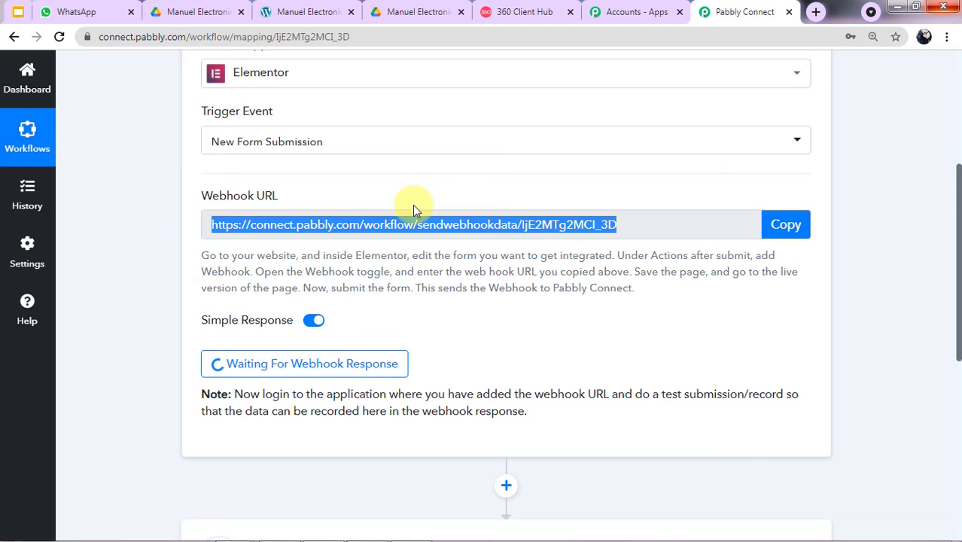
click(265, 6)
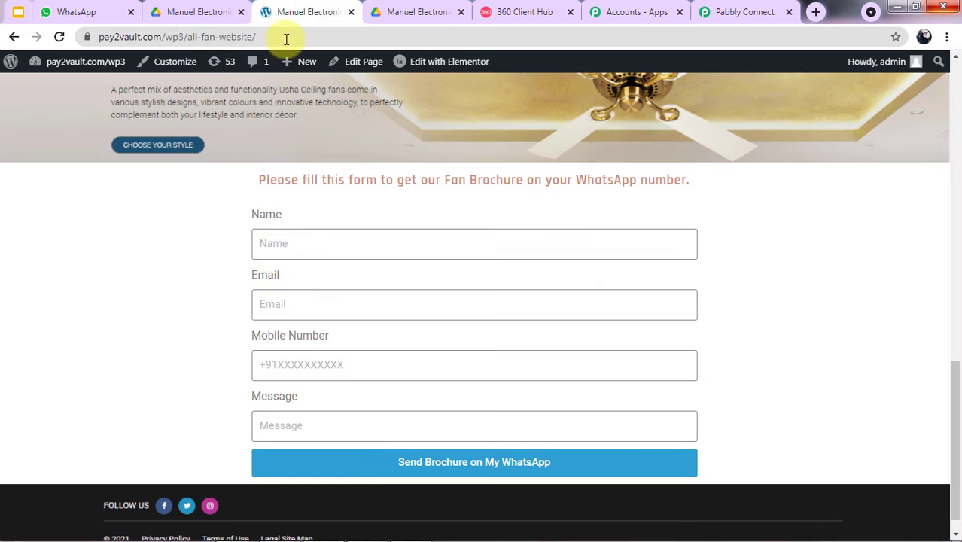
click(286, 249)
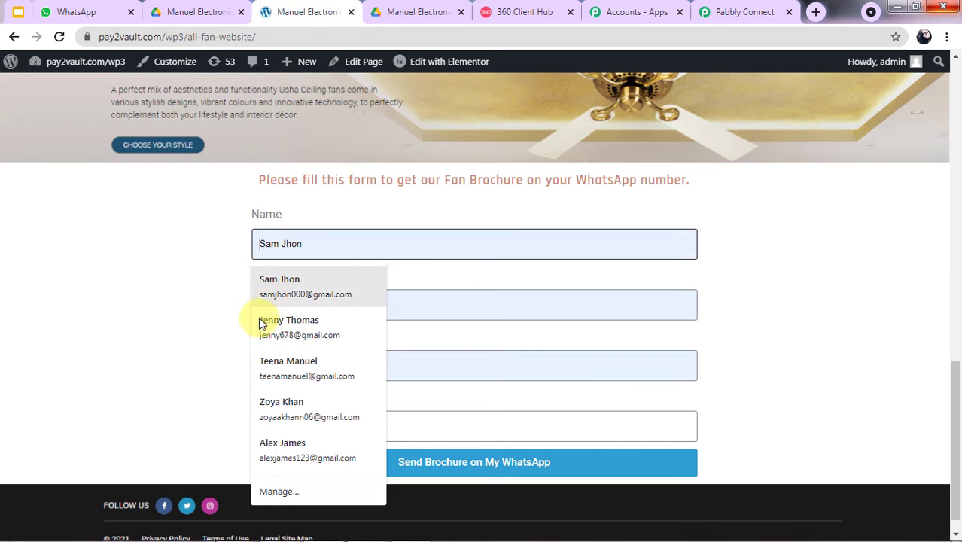
click(273, 452)
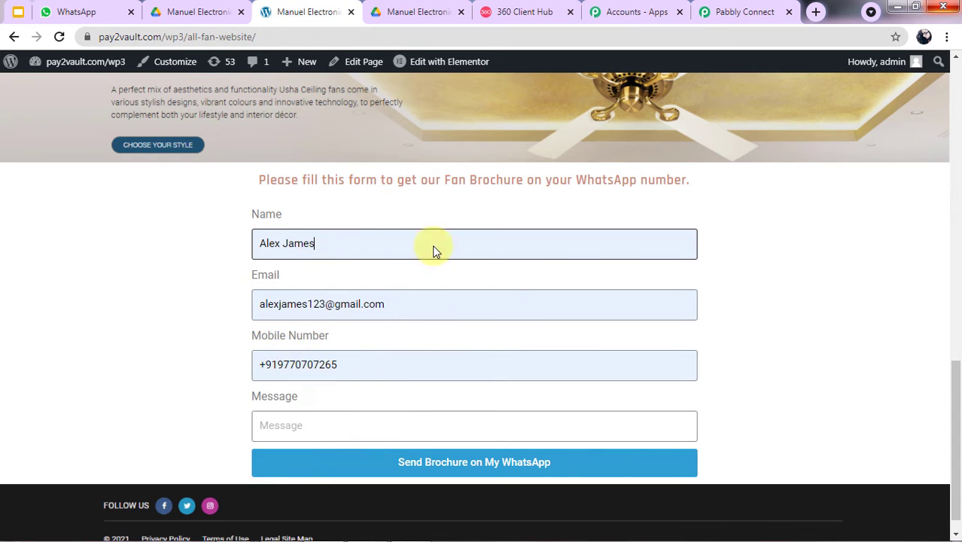
click(294, 435)
text(Send as soon as possible)
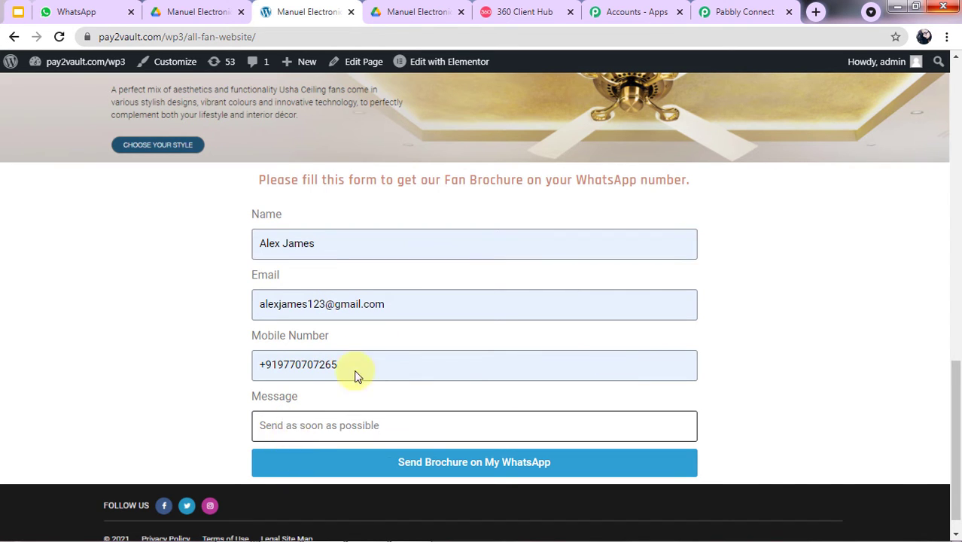
click(382, 466)
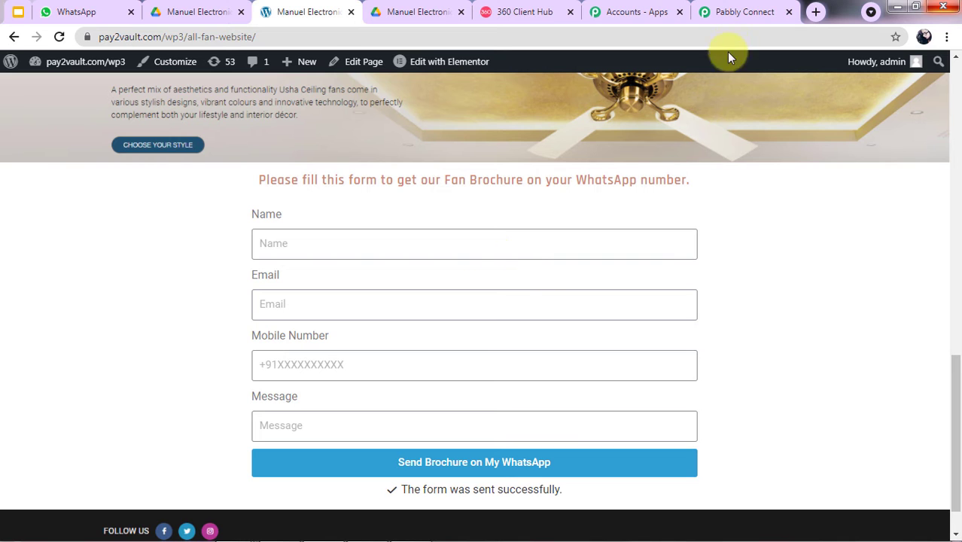
click(728, 11)
scroll(341, 395, down, 2)
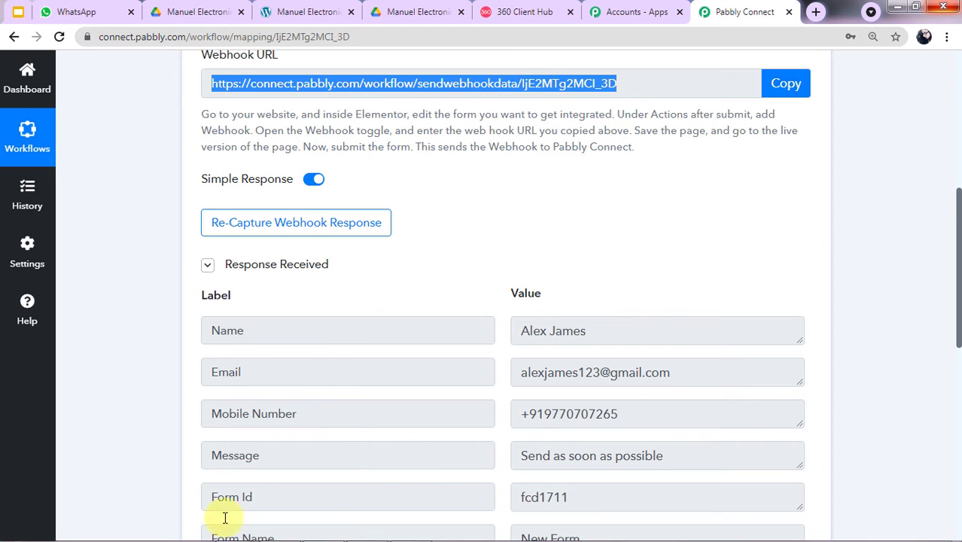
scroll(374, 372, down, 1)
scroll(373, 372, down, 2)
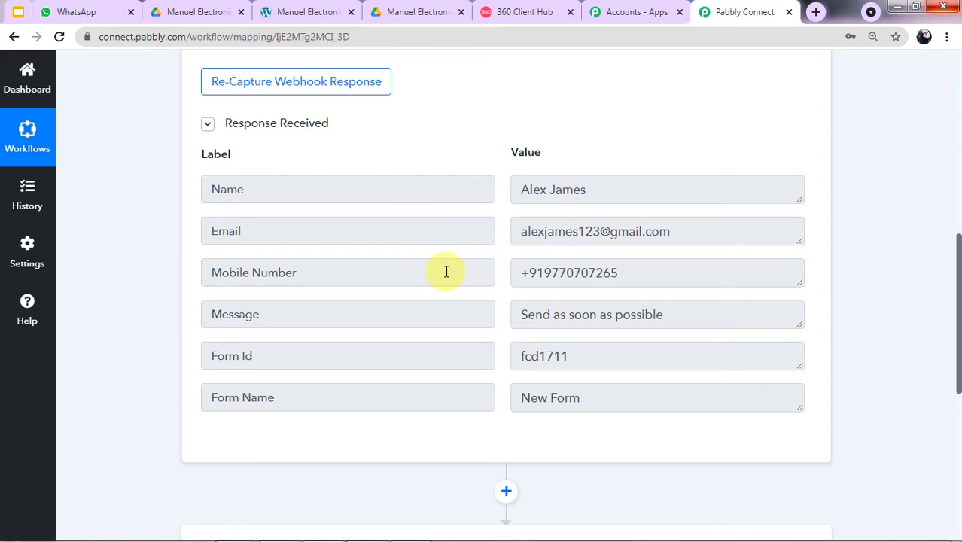
Set the workflow's second step to the WhatsApp by 360Dialog app with the Send Template Message action event.
scroll(450, 279, down, 3)
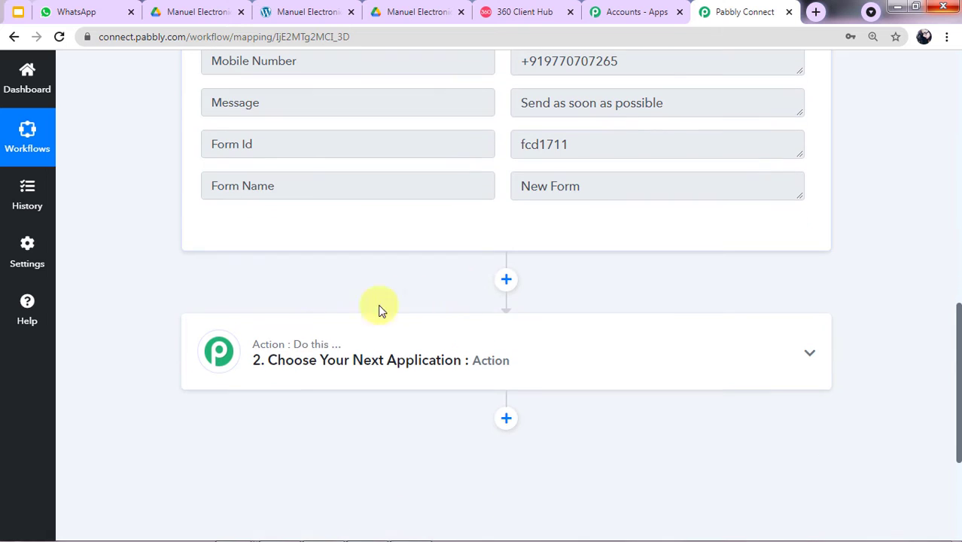
click(415, 359)
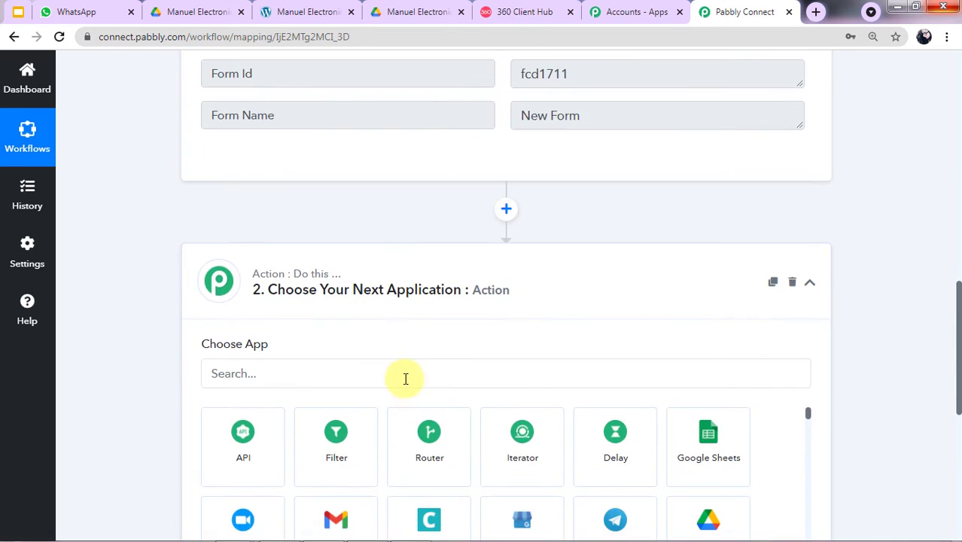
click(405, 378)
text(36)
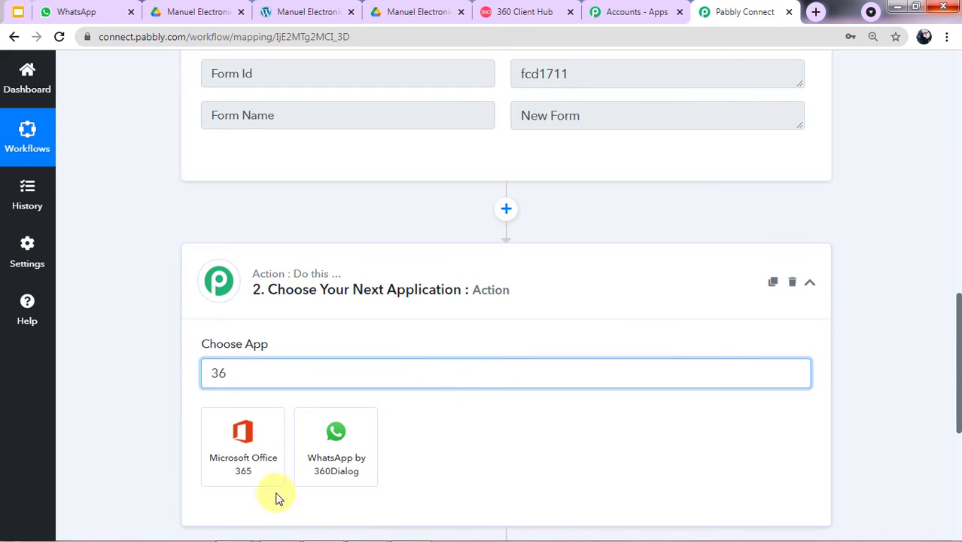
click(340, 467)
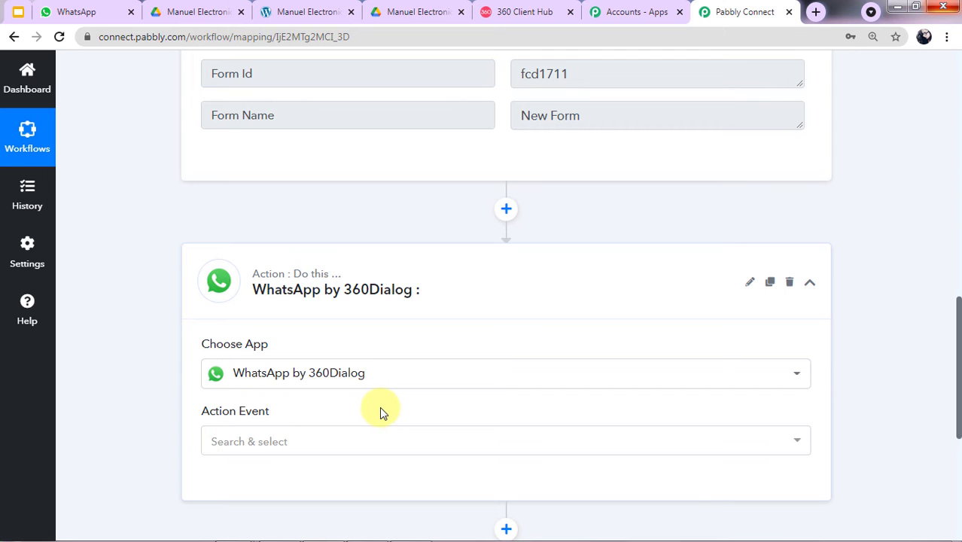
scroll(347, 301, down, 1)
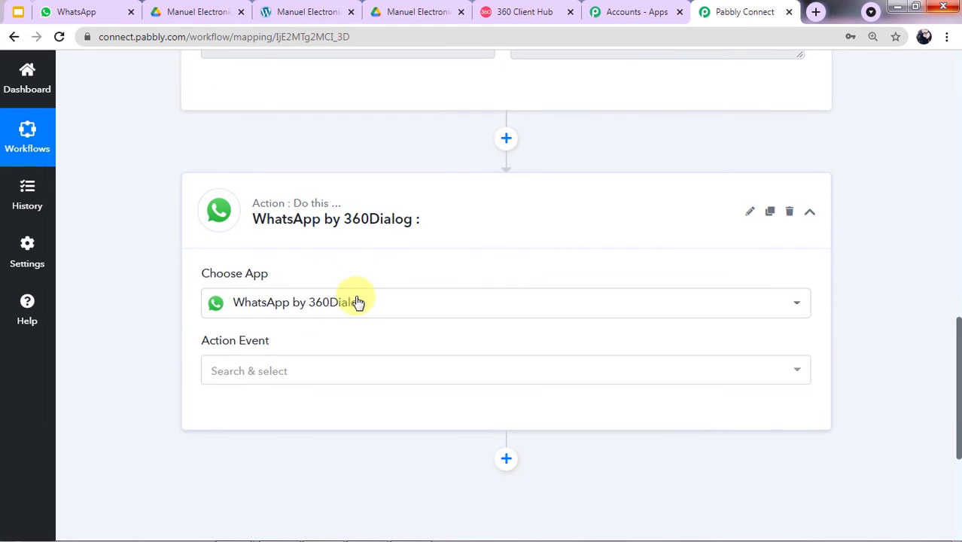
click(237, 372)
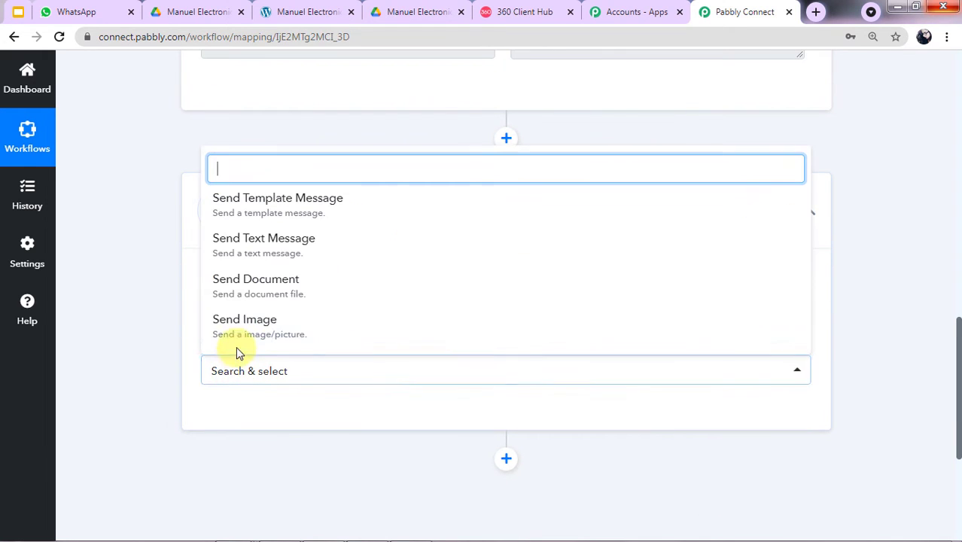
click(288, 225)
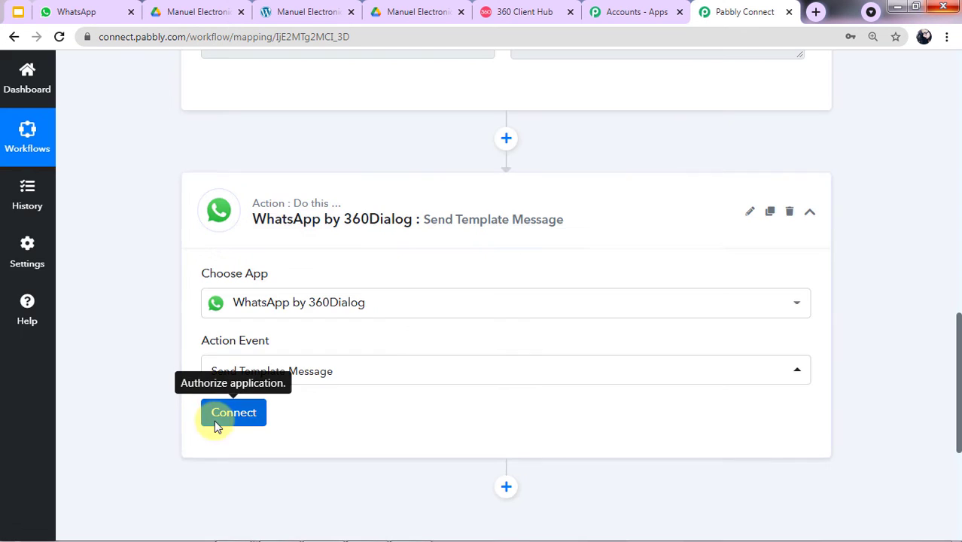
Open the connection settings of the WhatsApp by 360Dialog action and select adding a new connection.
click(219, 418)
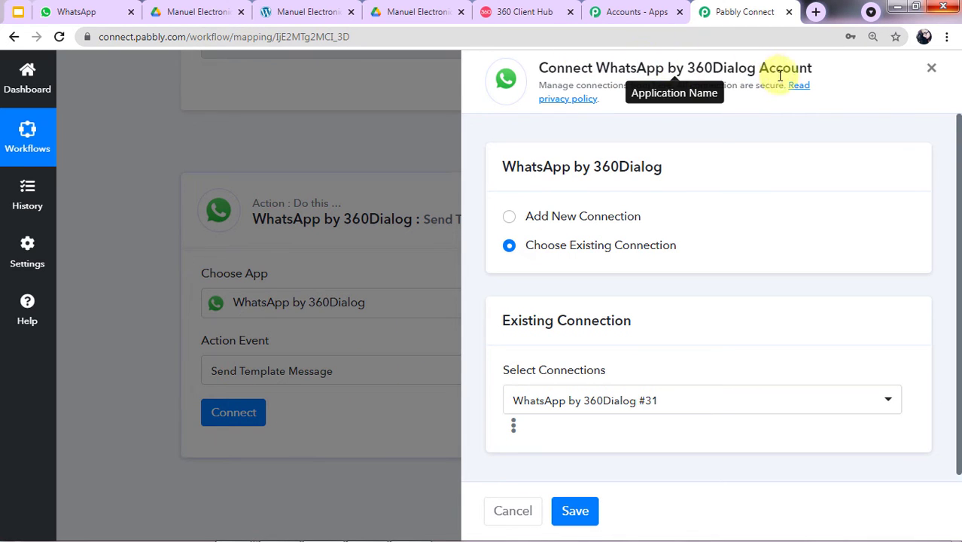
click(510, 220)
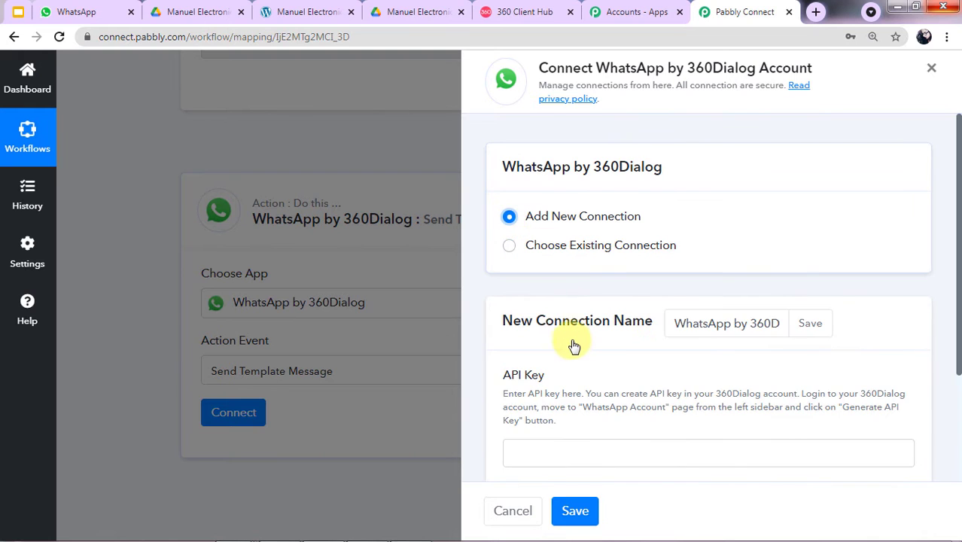
scroll(570, 332, down, 2)
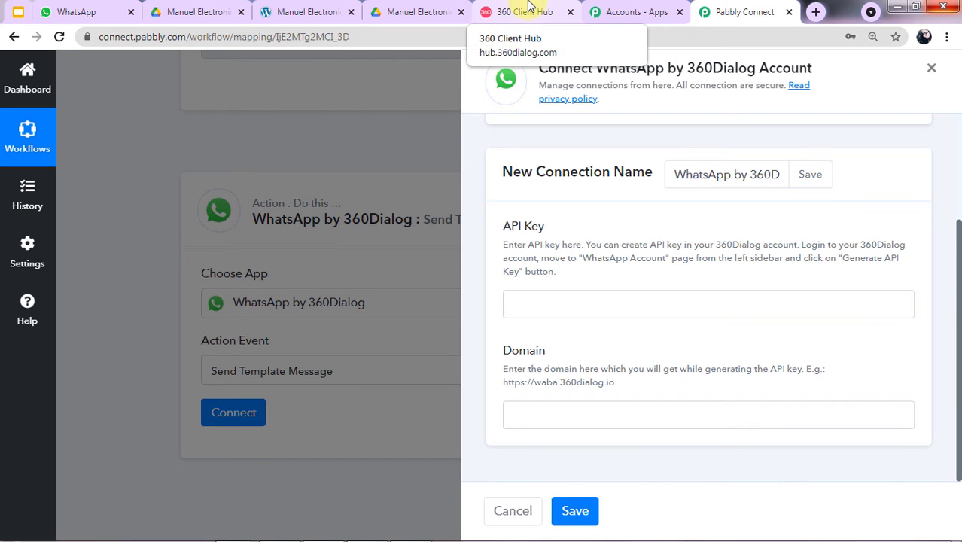
Switch to the 360 Client Hub and open its WhatsApp Accounts page, where API keys are generated.
click(527, 11)
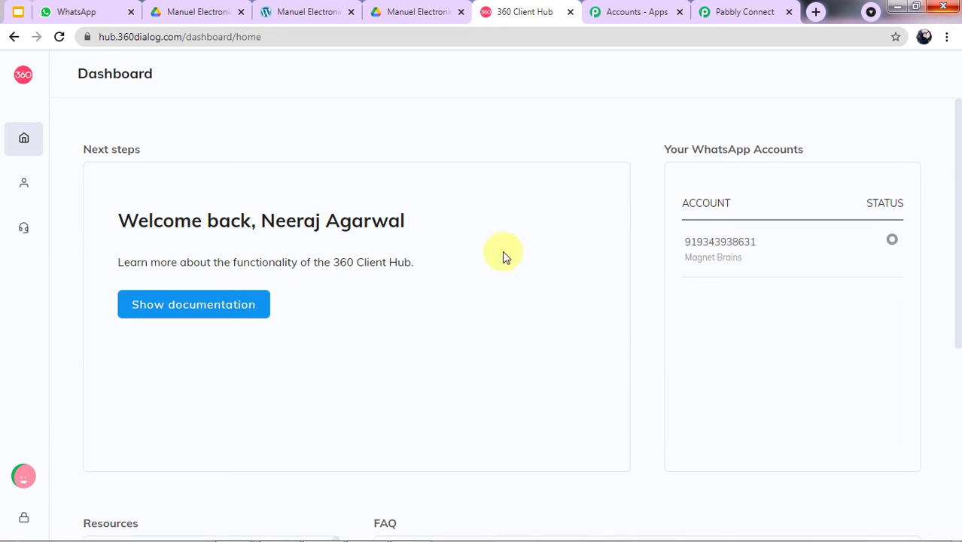
mouse_move(23, 83)
click(715, 13)
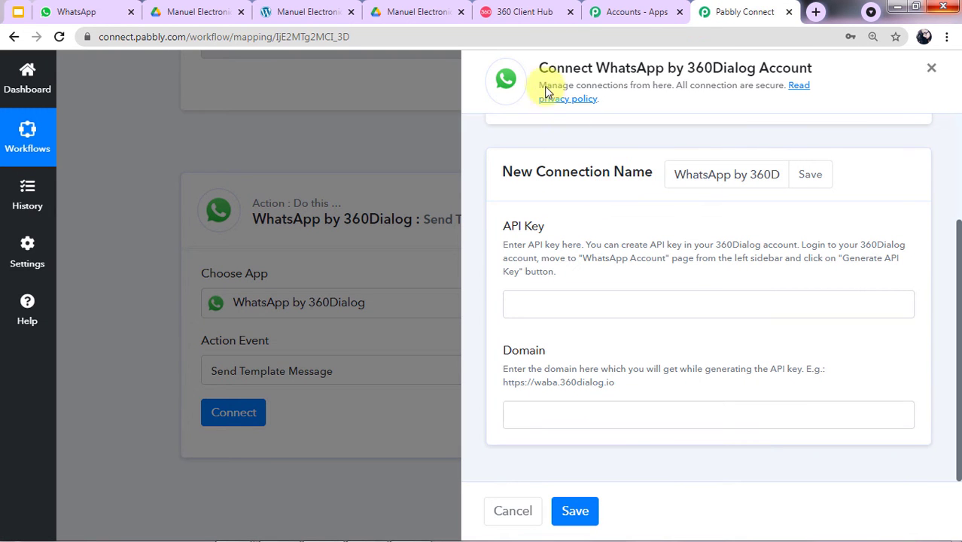
click(531, 10)
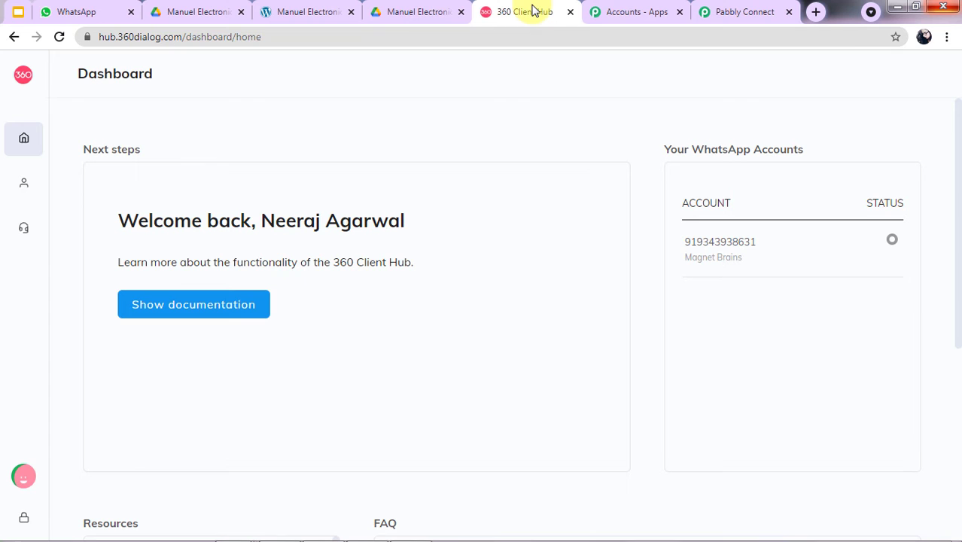
mouse_move(107, 171)
click(126, 185)
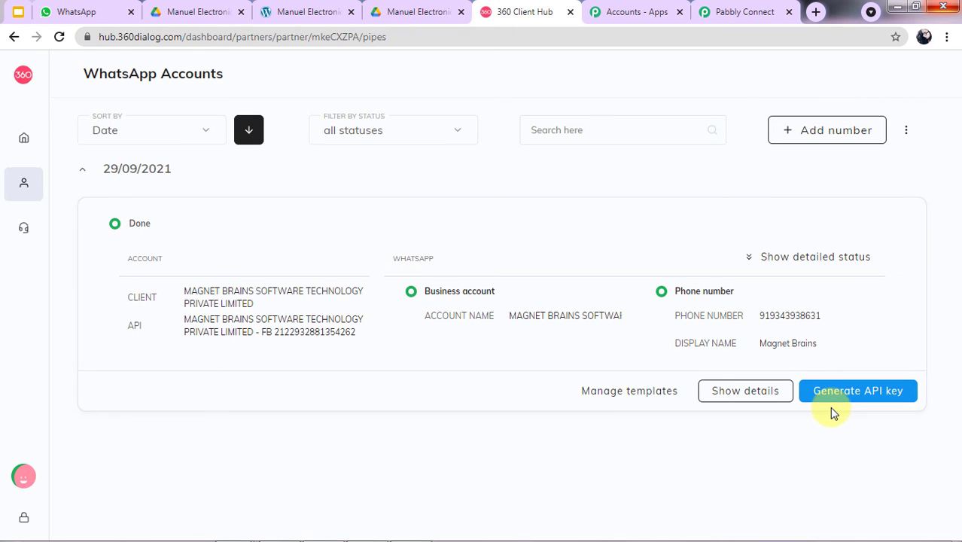
Close the Pabbly Accounts apps browser tab and return to the WhatsApp Accounts page in the 360 Client Hub.
click(734, 9)
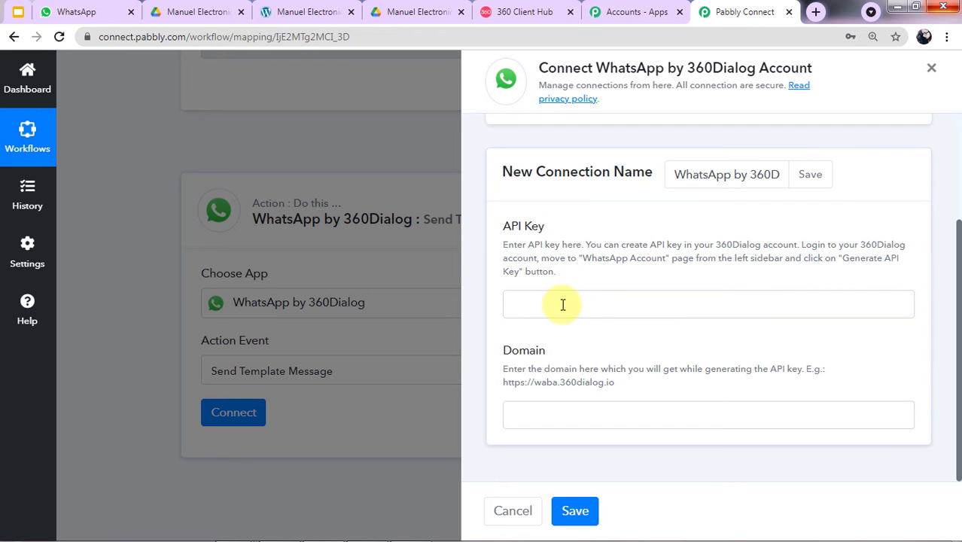
click(680, 12)
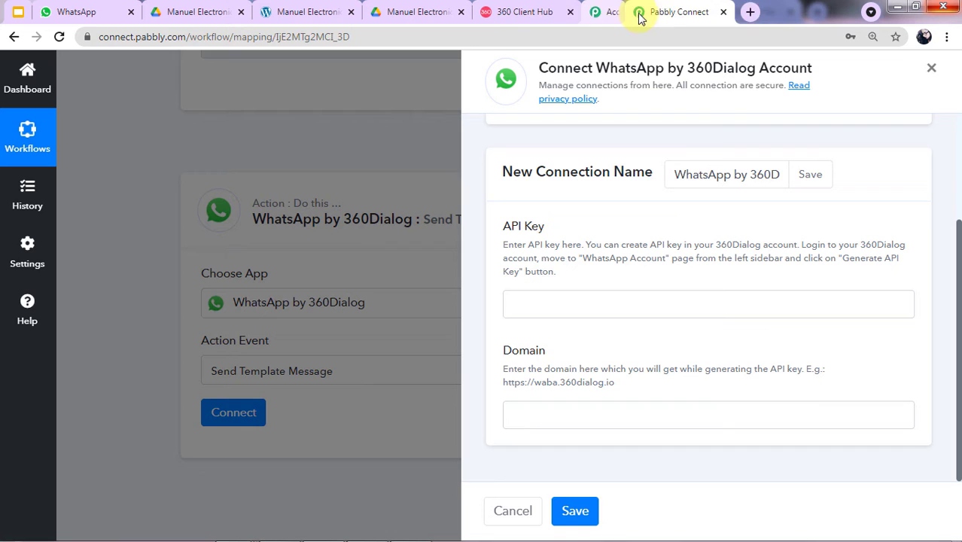
click(539, 11)
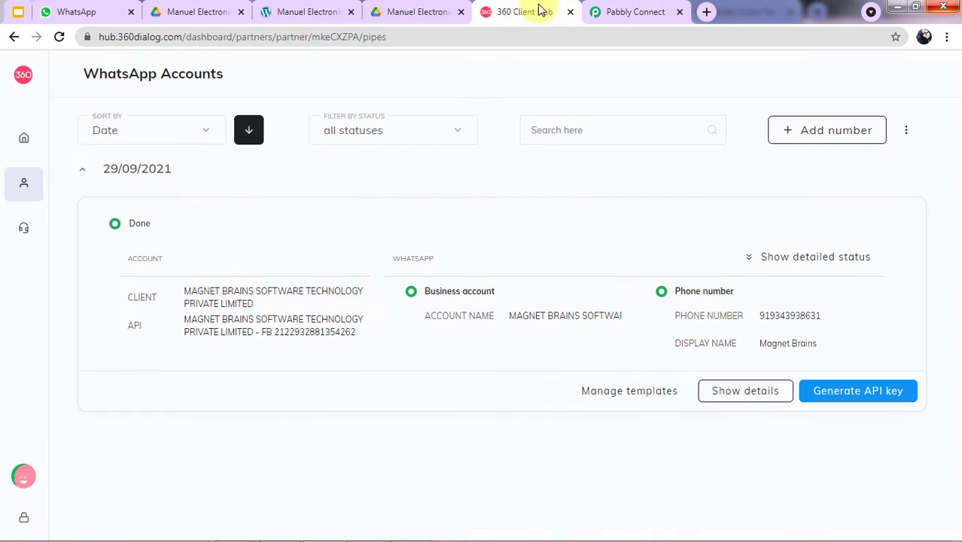
click(828, 406)
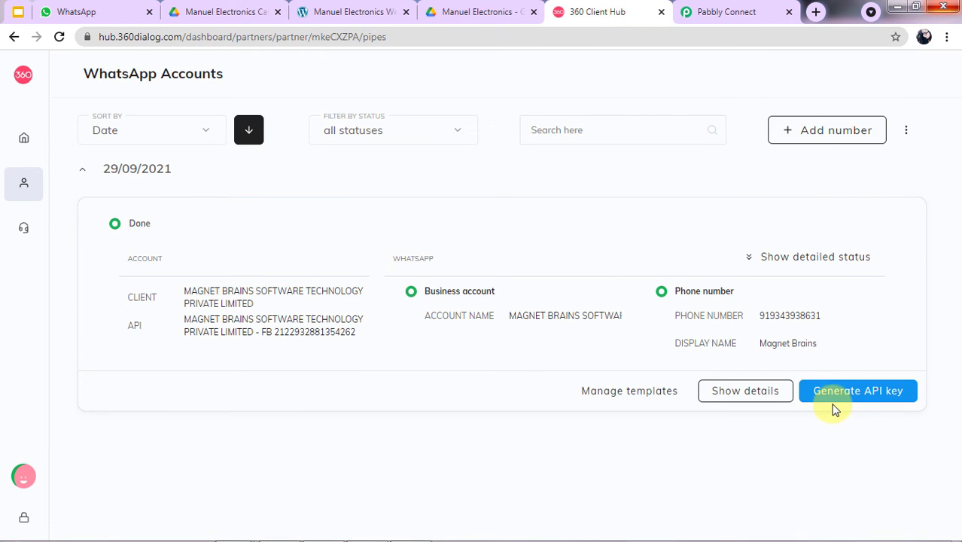
Compare the new connection's API Key and Domain fields in Pabbly Connect with the API key generation option in the 360 Client Hub.
mouse_move(747, 538)
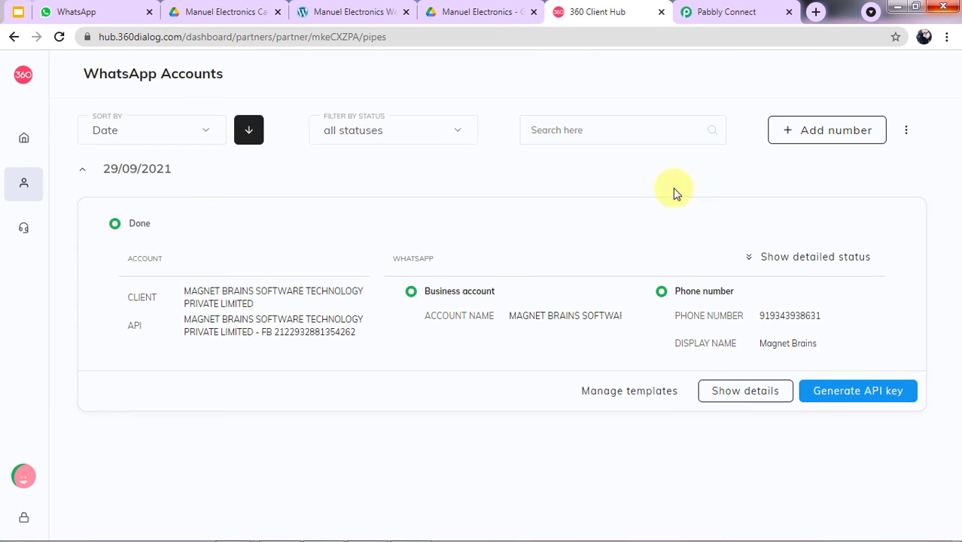
click(715, 11)
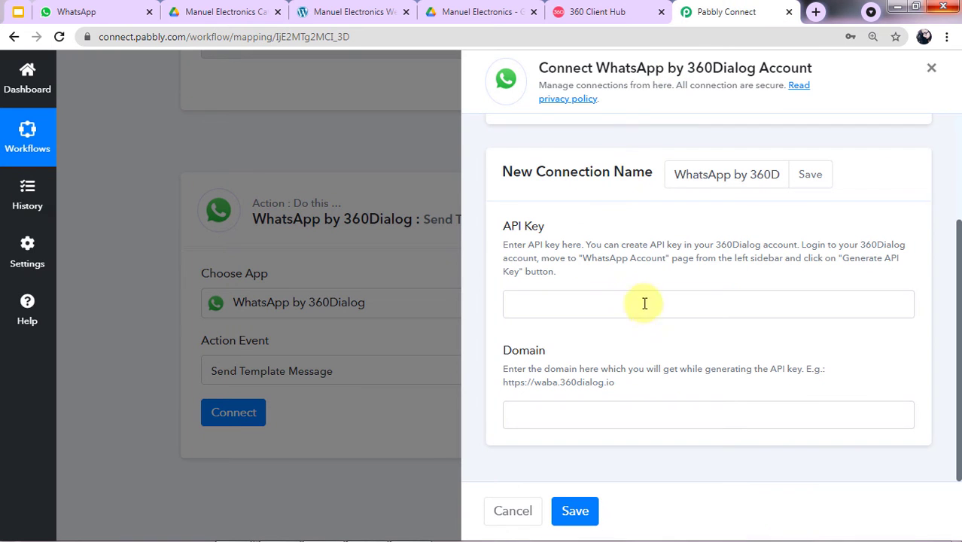
click(599, 9)
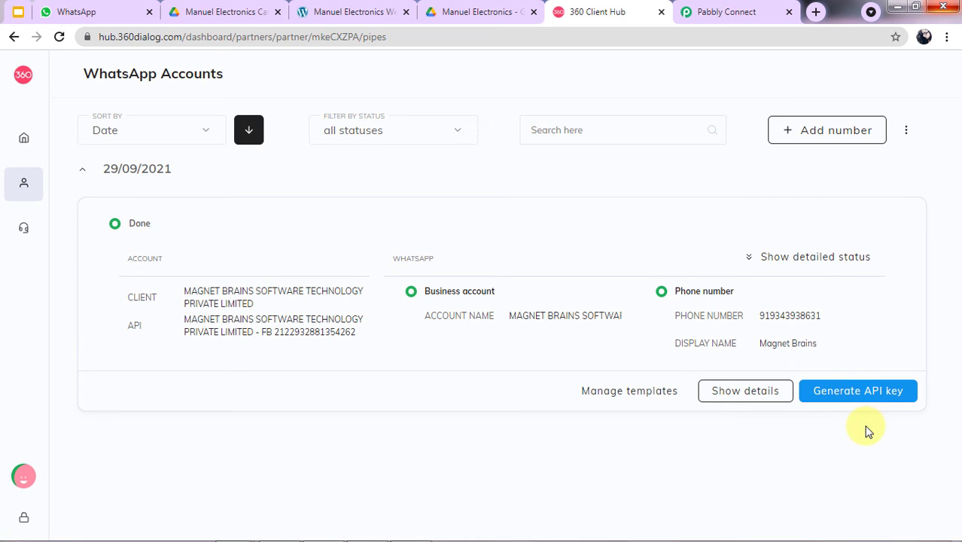
click(734, 7)
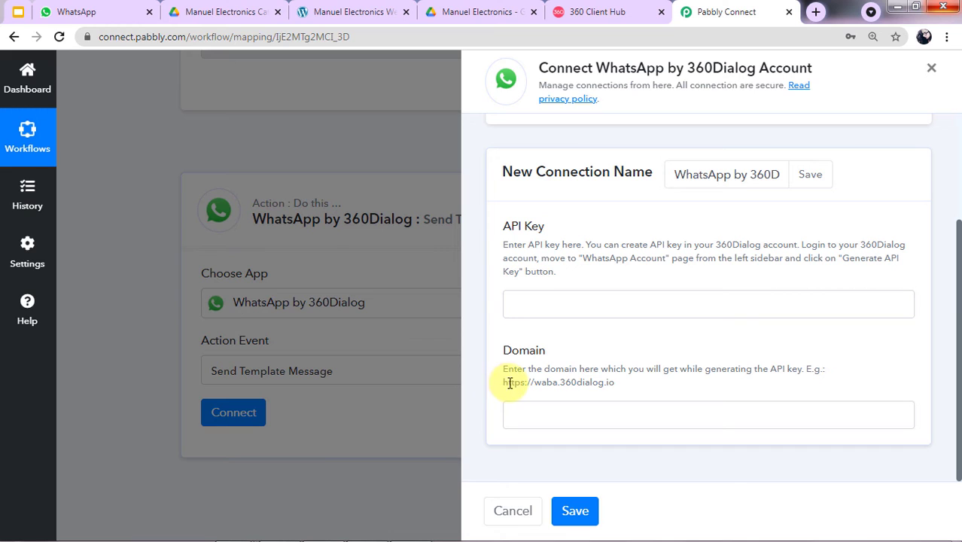
drag(504, 383, 649, 393)
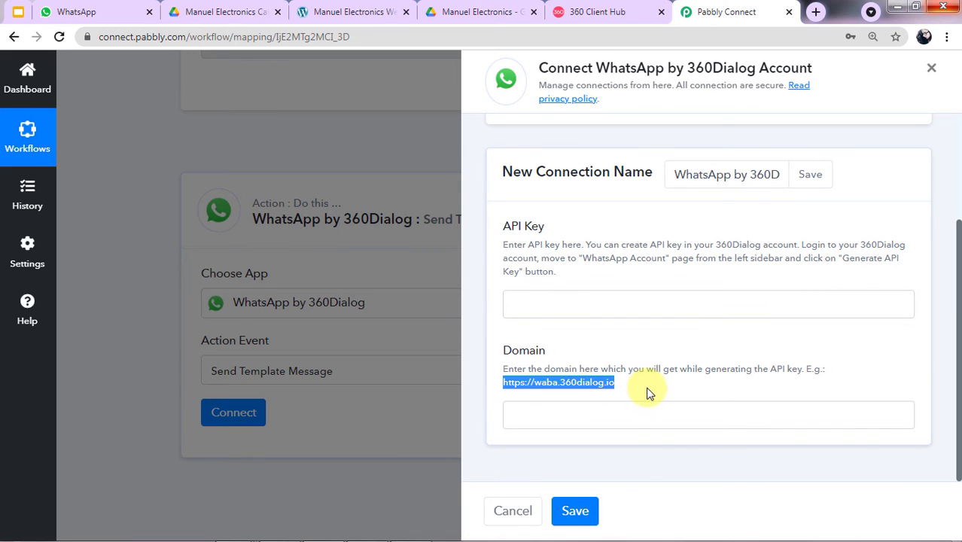
click(656, 275)
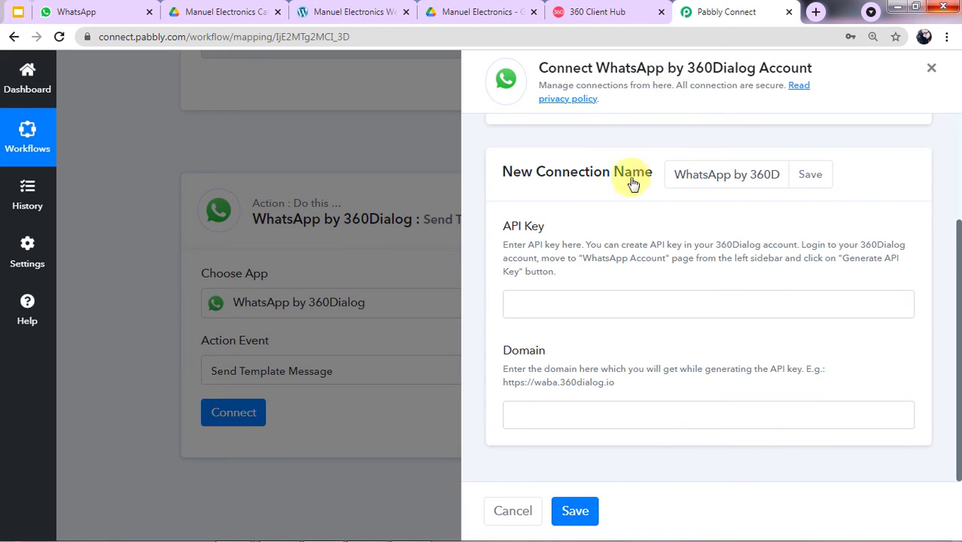
Choose the existing connection WhatsApp by 360Dialog #31 for the Send Template Message action and save it.
scroll(572, 235, up, 2)
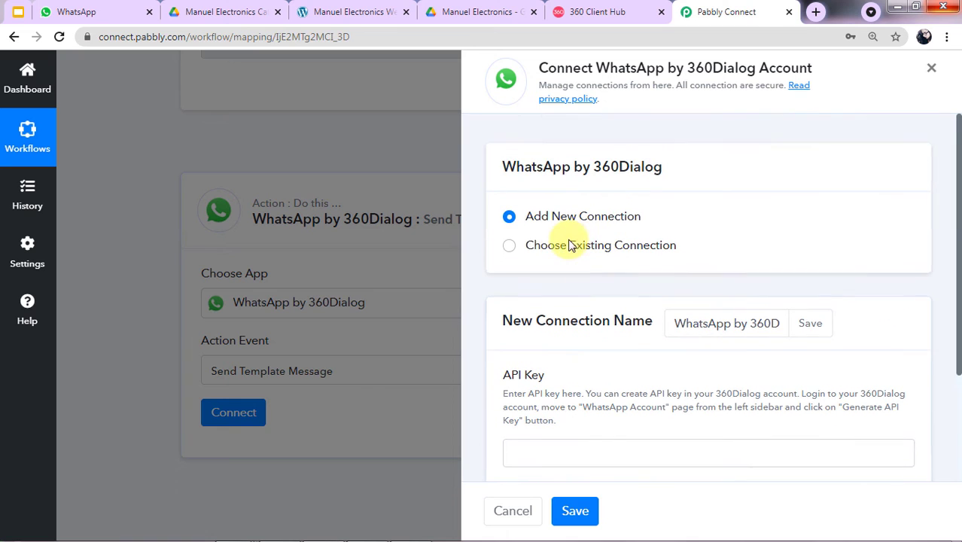
click(511, 247)
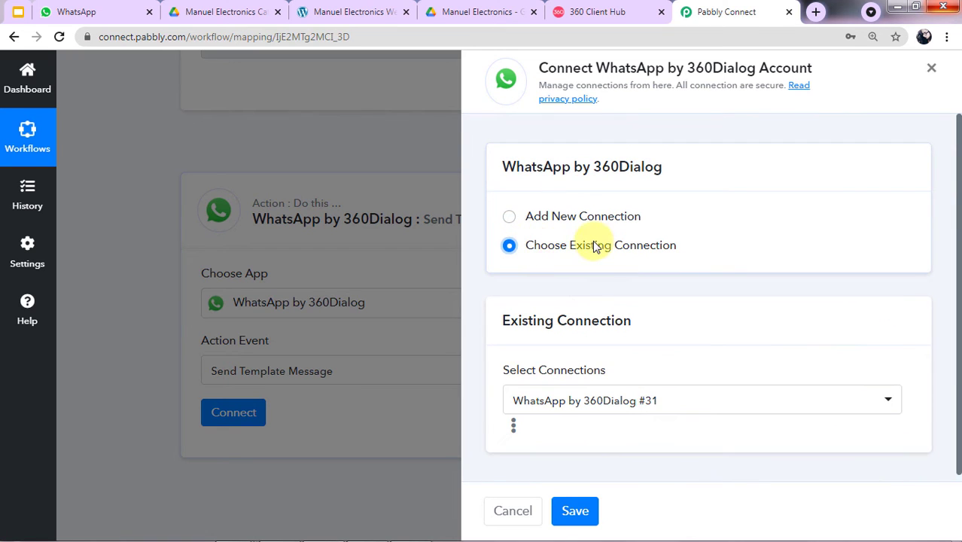
click(574, 504)
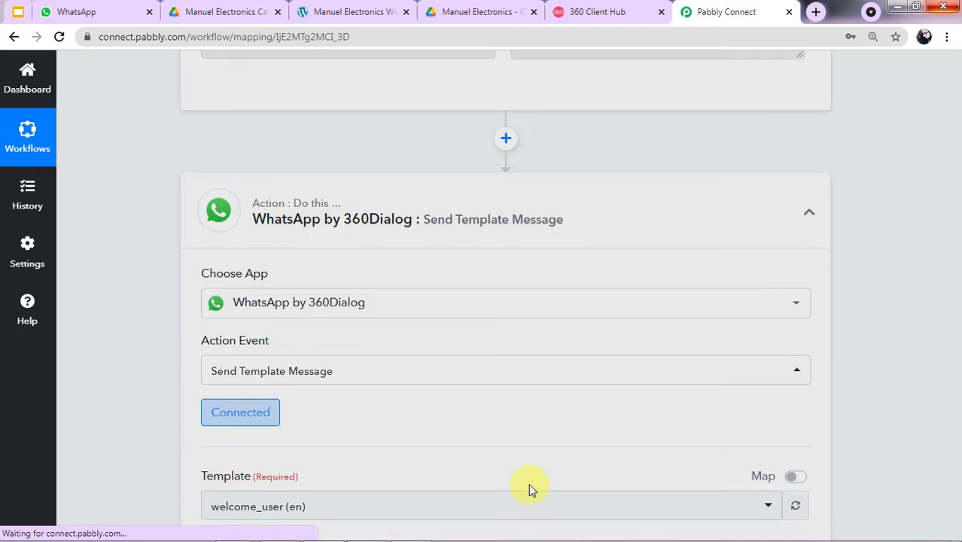
Review the template fields of the Send Template Message action and the Elementor trigger with its captured form response.
scroll(511, 441, down, 2)
scroll(509, 439, down, 7)
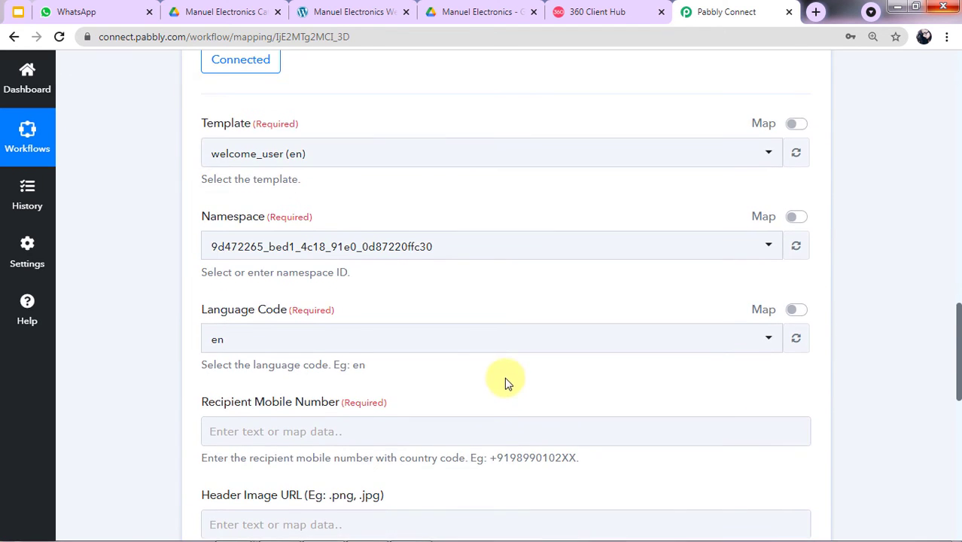
scroll(493, 428, up, 7)
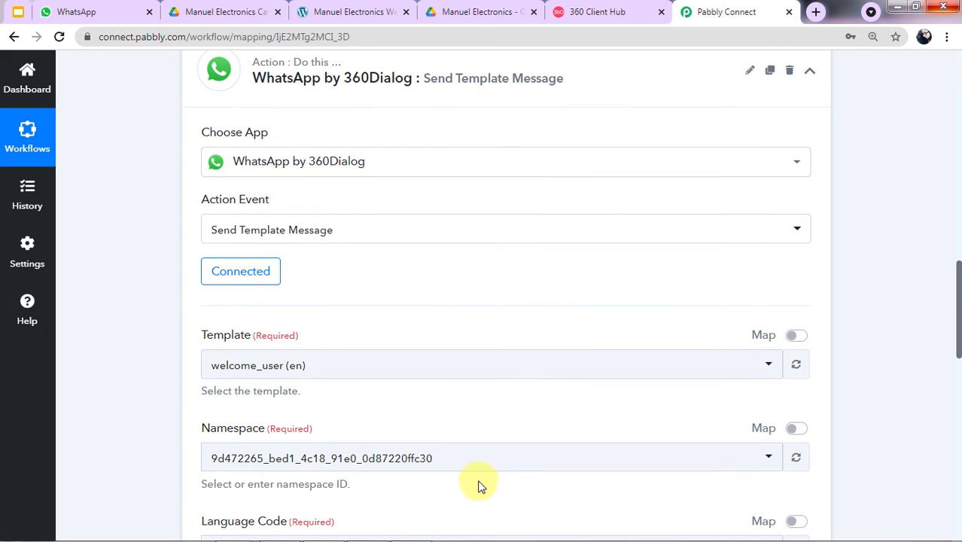
scroll(482, 484, up, 7)
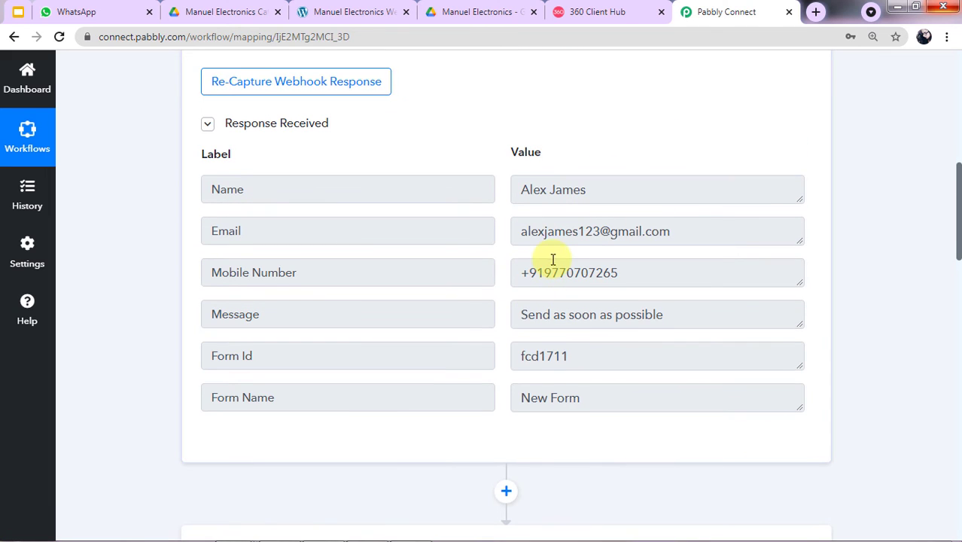
scroll(552, 260, up, 8)
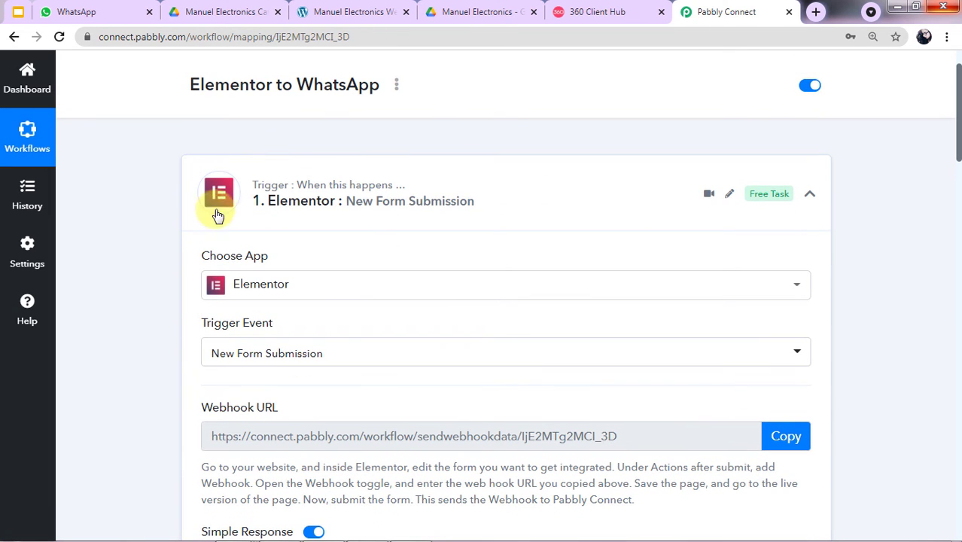
scroll(516, 318, down, 15)
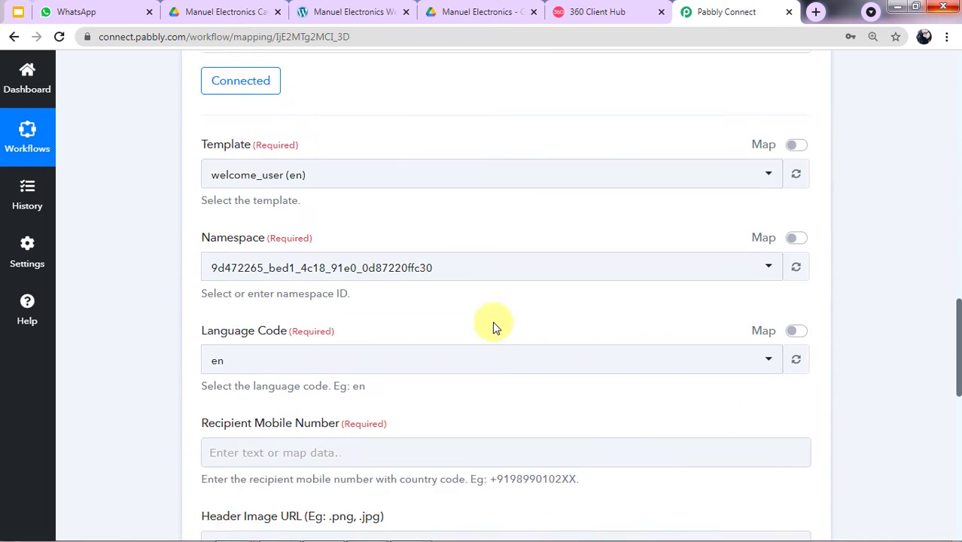
scroll(430, 310, down, 3)
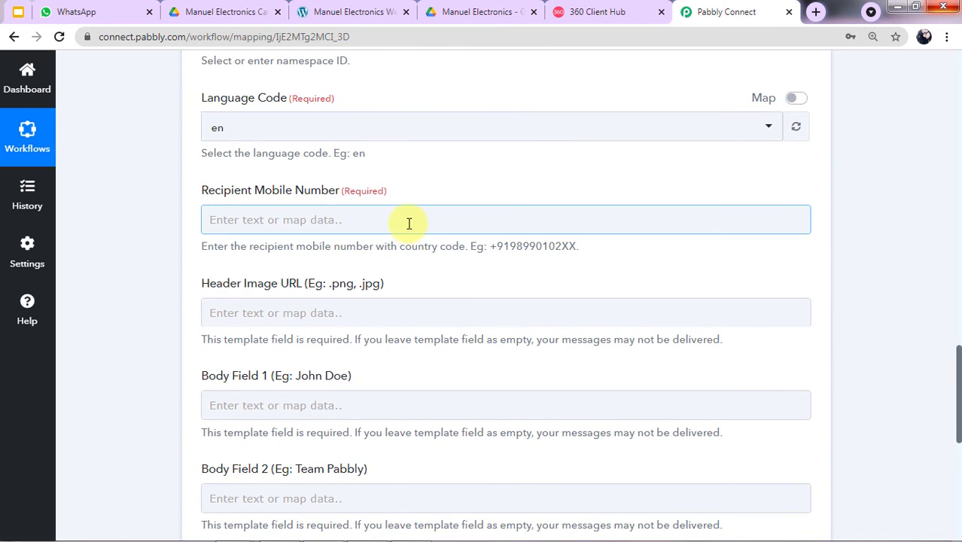
Examine the Elementor form data available for mapping to Recipient Mobile Number and close the list without mapping anything.
click(409, 222)
click(378, 345)
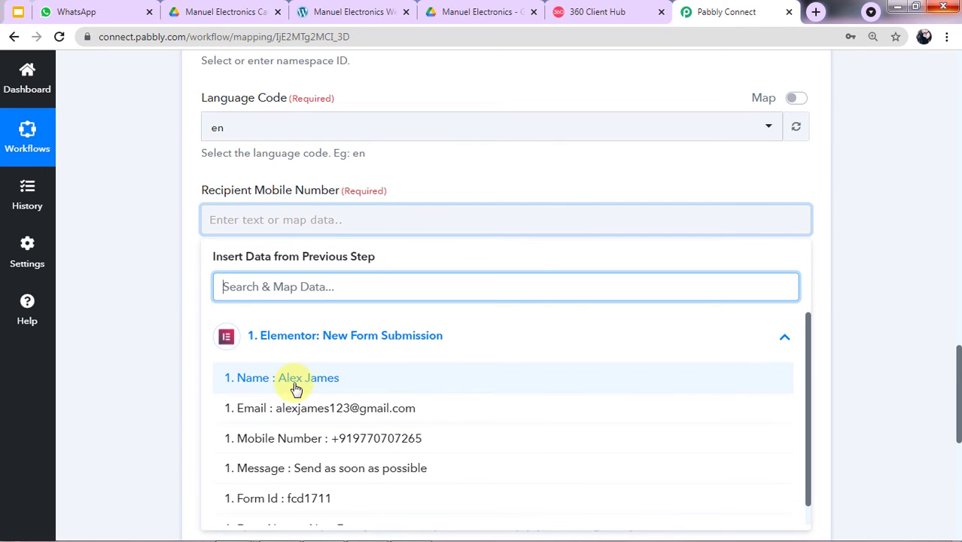
click(159, 327)
scroll(264, 292, up, 2)
scroll(277, 292, up, 1)
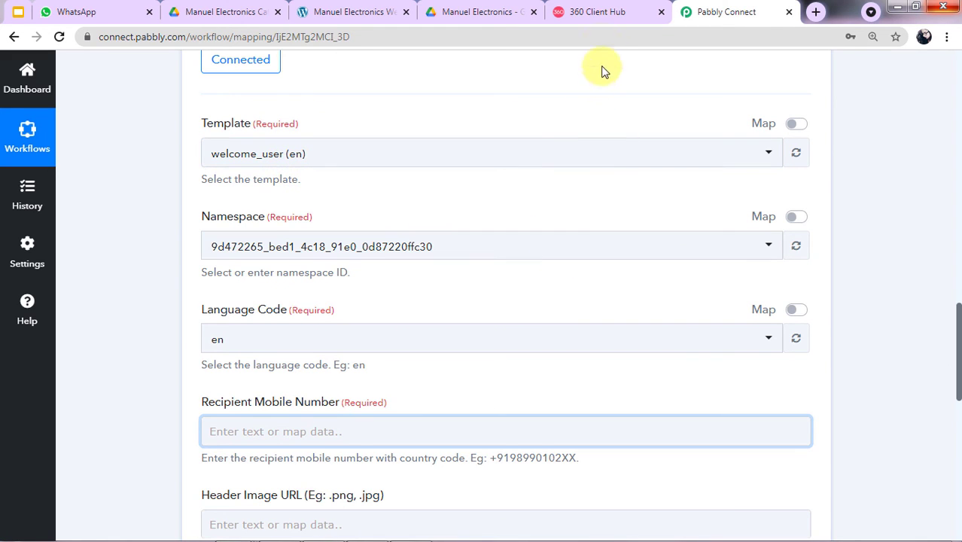
Switch to the 360 Client Hub, find the send_brochure_final template in the WhatsApp account's template list and examine its preview text.
click(603, 12)
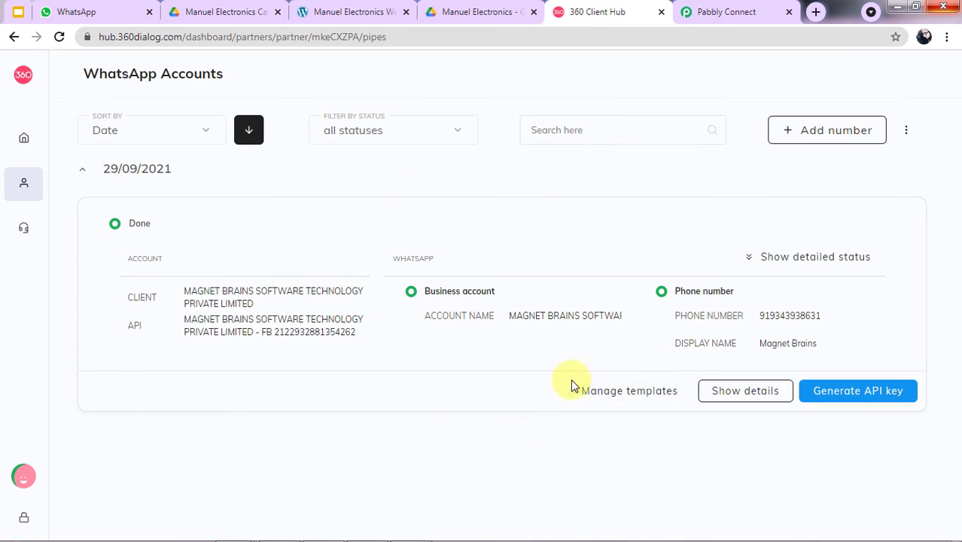
click(608, 393)
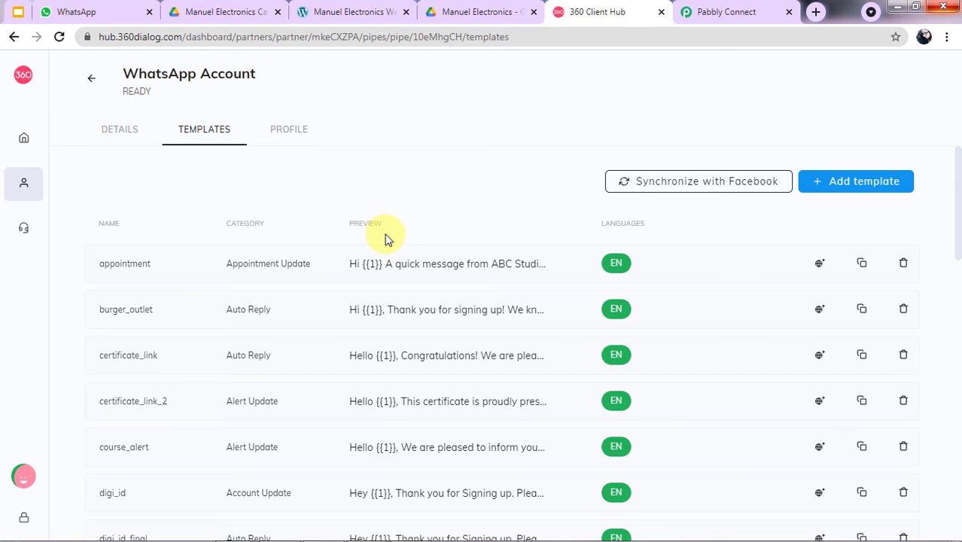
scroll(413, 274, down, 1)
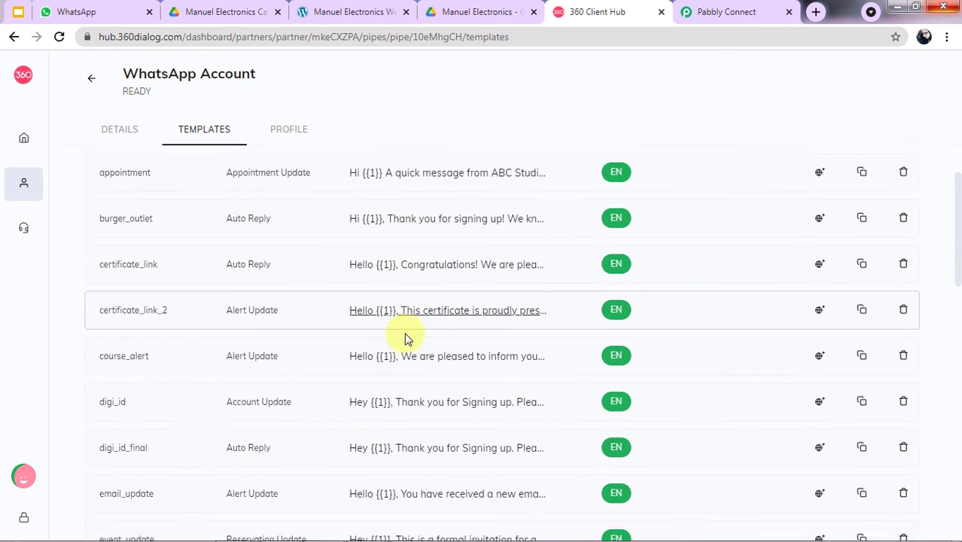
scroll(404, 339, down, 1)
scroll(436, 243, up, 2)
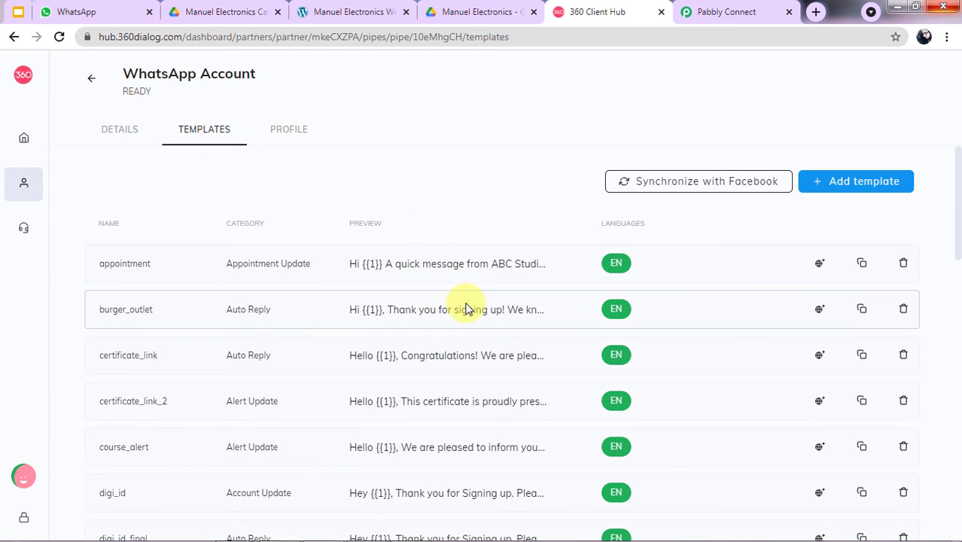
scroll(355, 333, down, 5)
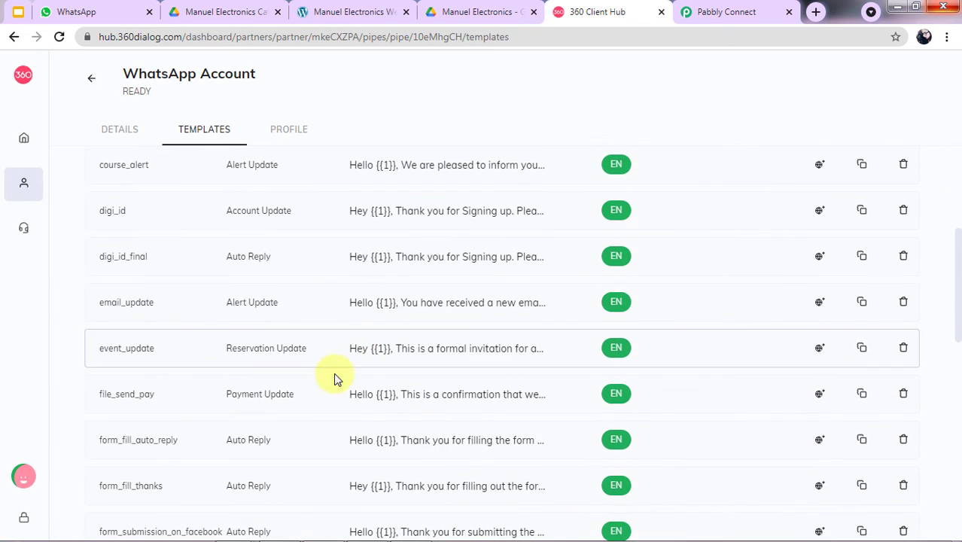
scroll(189, 480, down, 3)
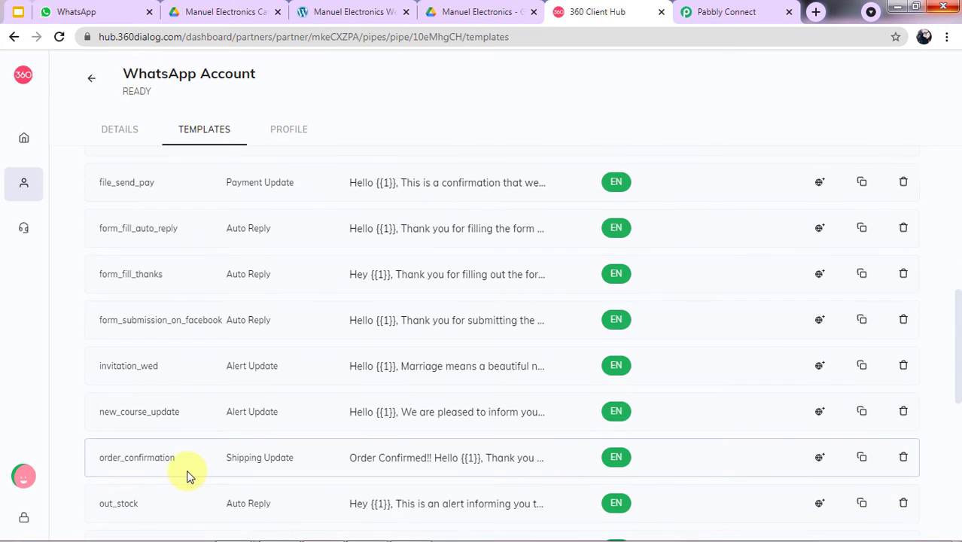
scroll(181, 478, down, 2)
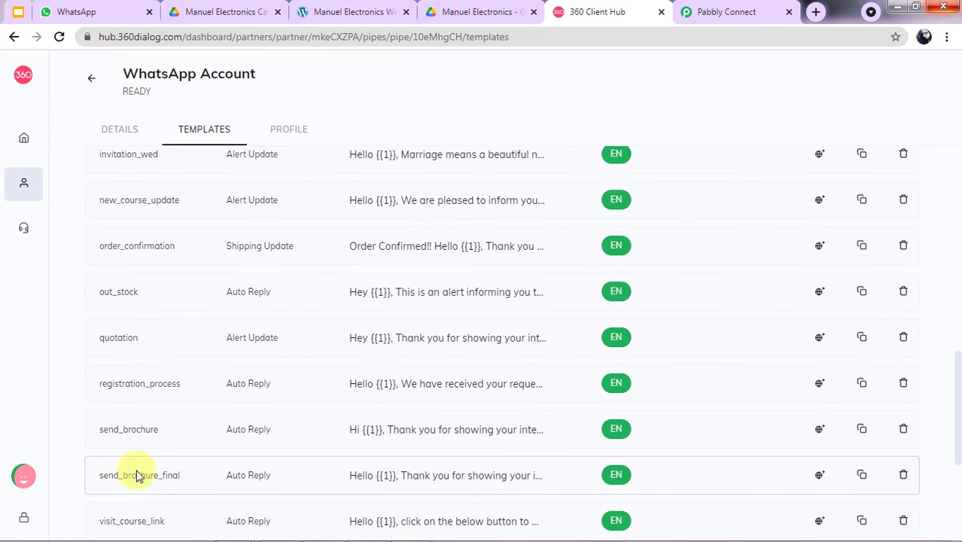
click(474, 477)
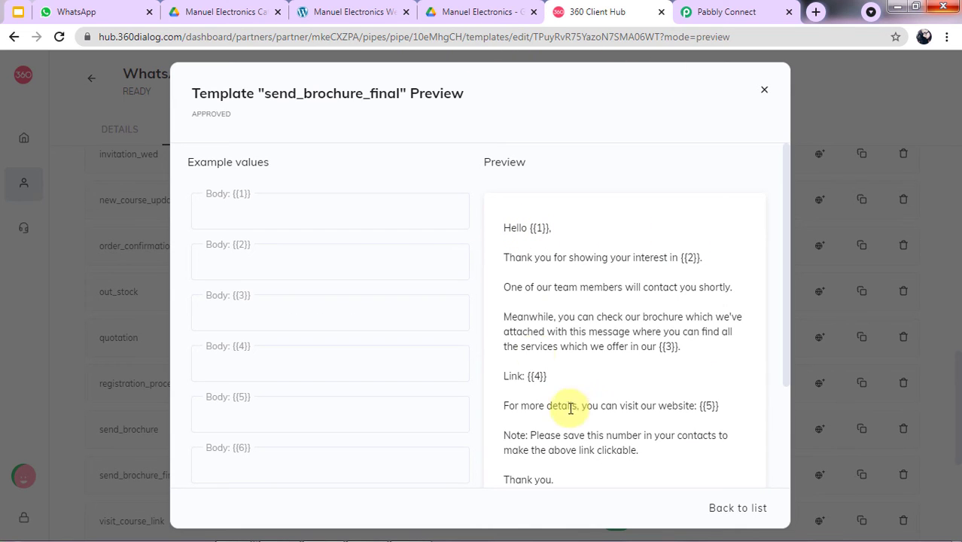
double_click(548, 235)
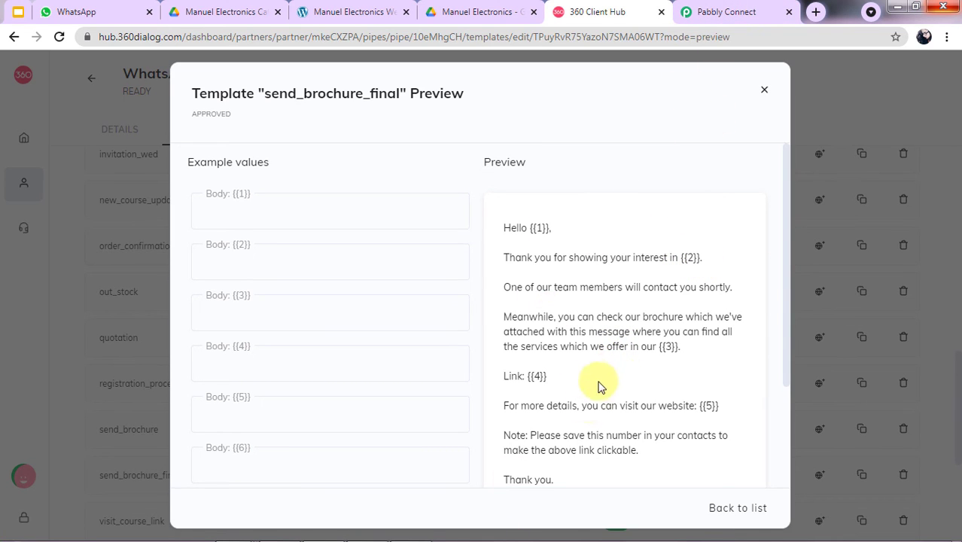
Return to Pabbly Connect and choose send_brochure_final (en) as the template for the Send Template Message action.
click(766, 9)
click(534, 153)
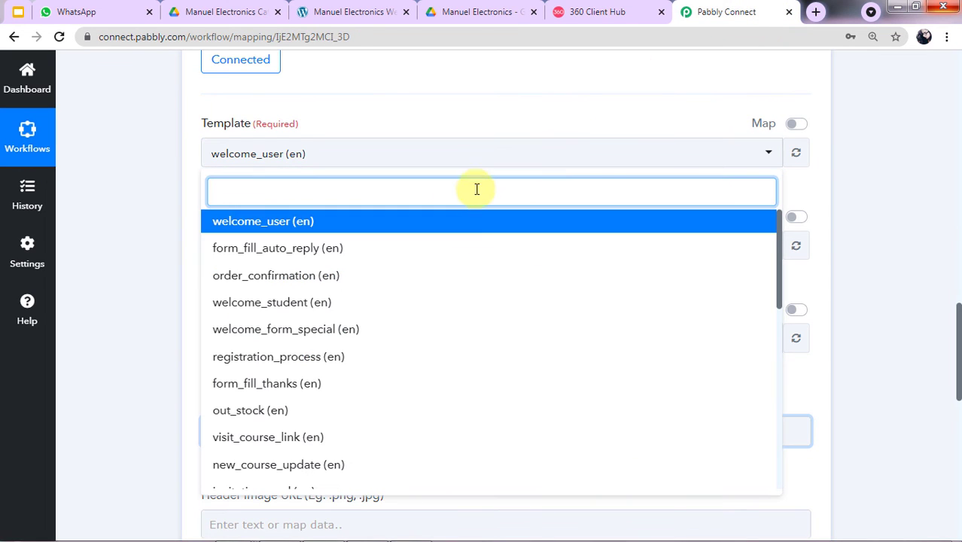
text(sen)
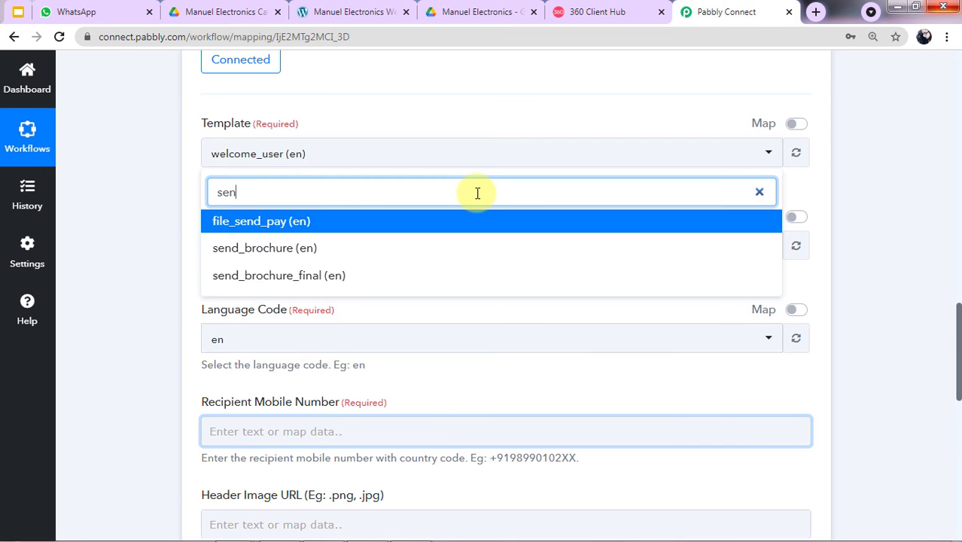
click(348, 277)
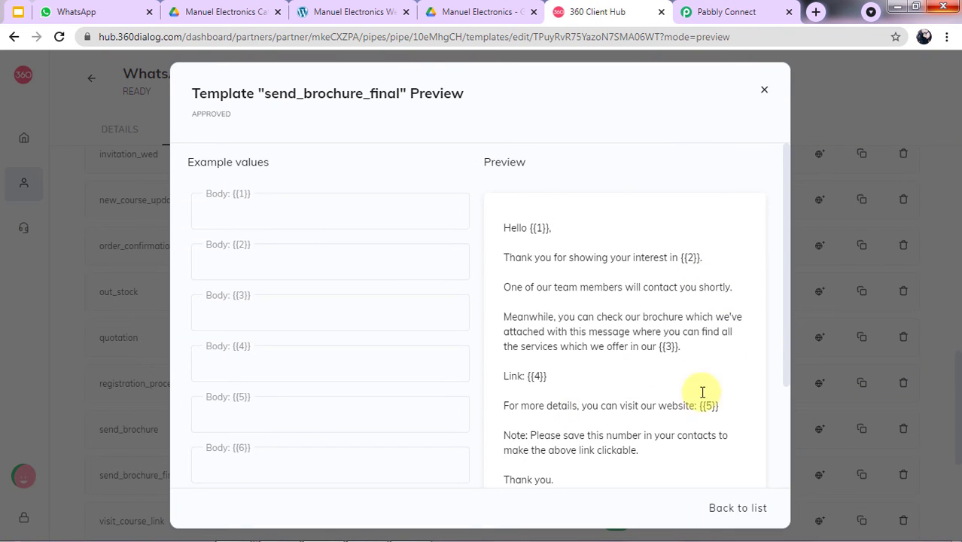
Review the body fields offered for send_brochure_final in Pabbly Connect against the placeholders in the template preview.
click(724, 11)
scroll(343, 280, down, 4)
scroll(295, 360, down, 3)
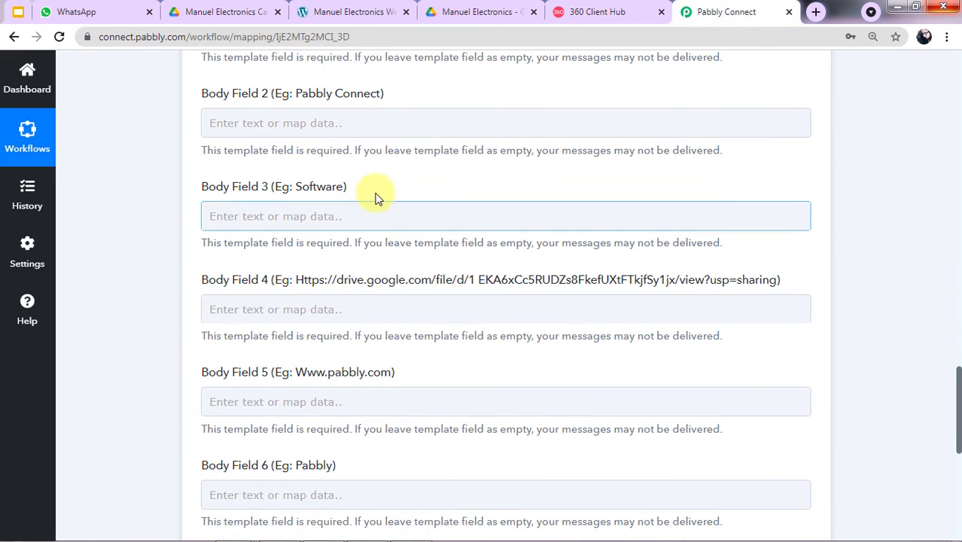
click(307, 301)
scroll(308, 301, up, 1)
scroll(338, 259, up, 2)
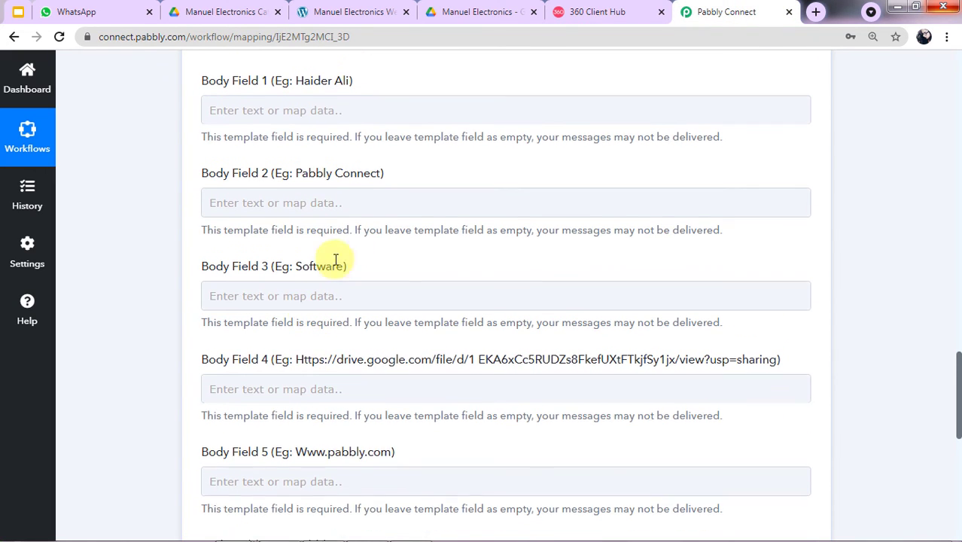
In the 360 Client Hub, close the template preview, examine the form for adding a new template and close it without submitting.
click(607, 12)
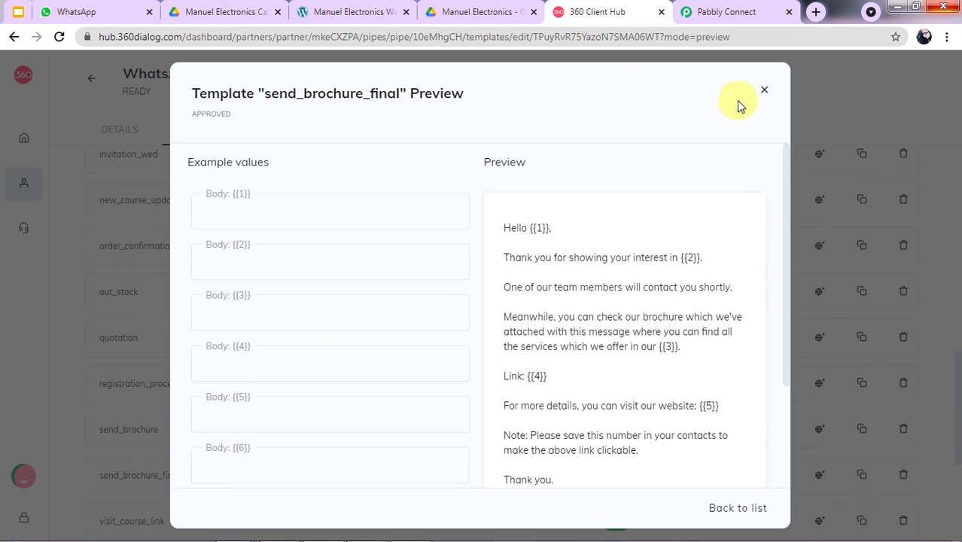
click(762, 91)
scroll(471, 256, up, 8)
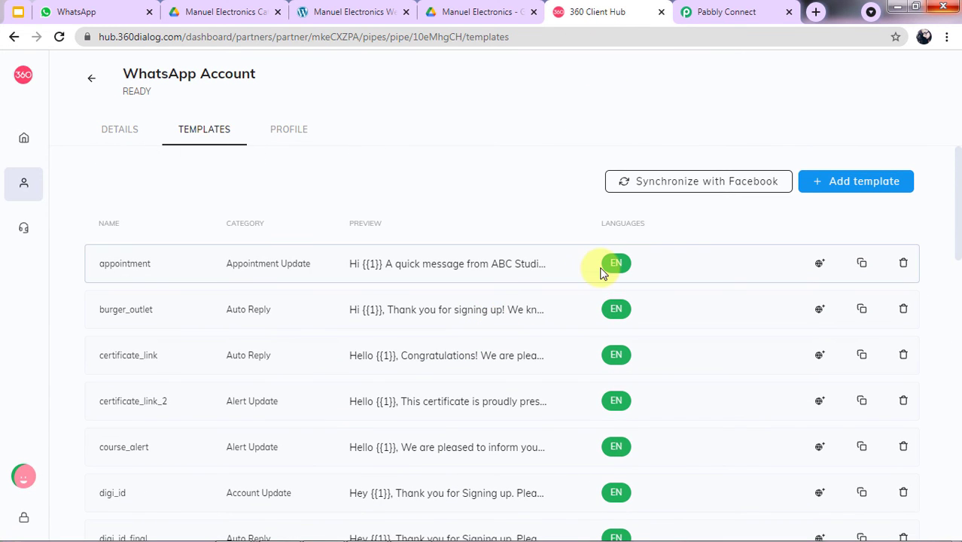
click(835, 188)
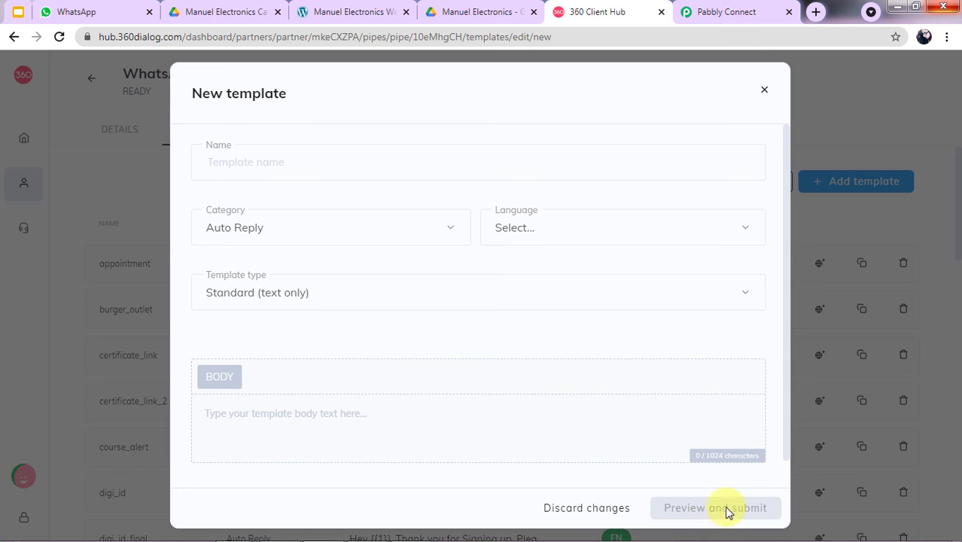
click(765, 93)
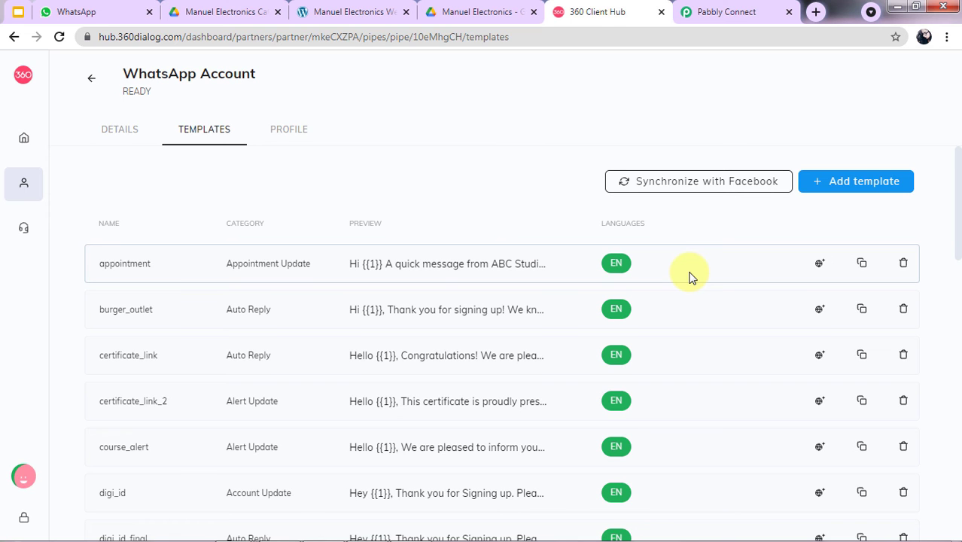
mouse_move(837, 540)
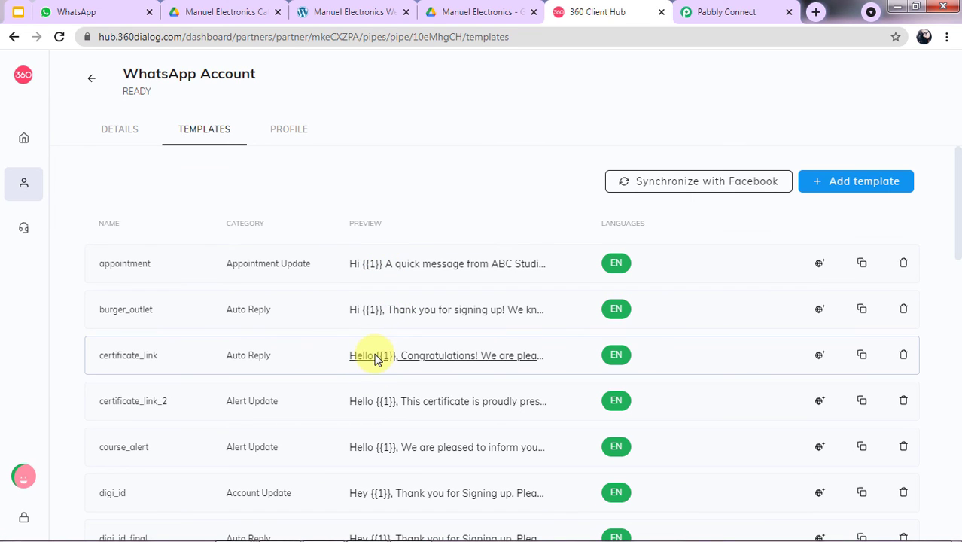
Return to Pabbly Connect and map the Elementor form's Mobile Number to Recipient Mobile Number.
click(711, 11)
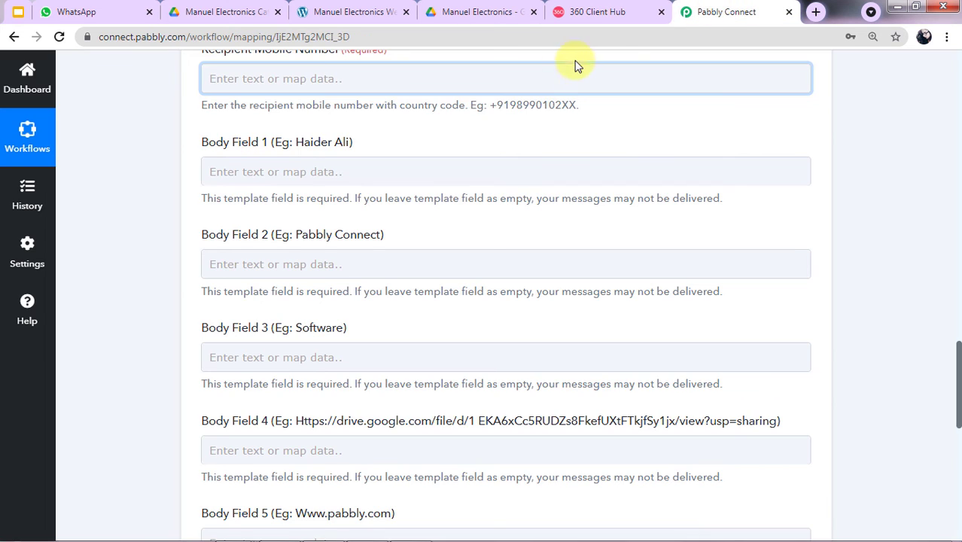
scroll(451, 135, up, 3)
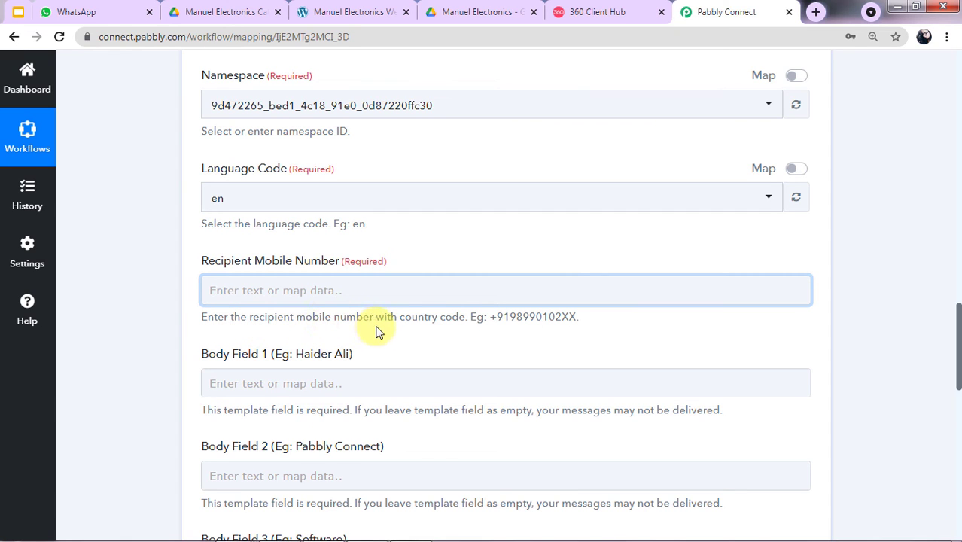
click(455, 294)
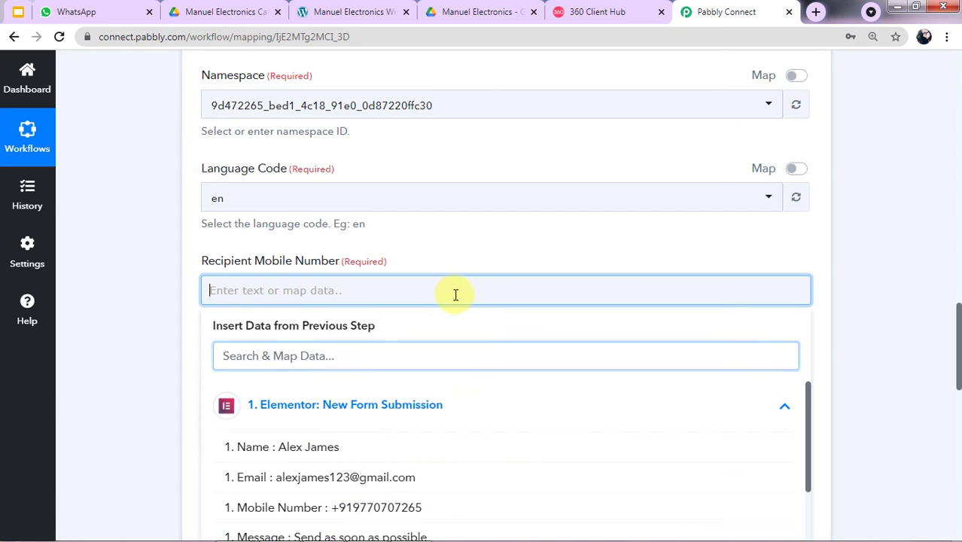
scroll(422, 339, down, 1)
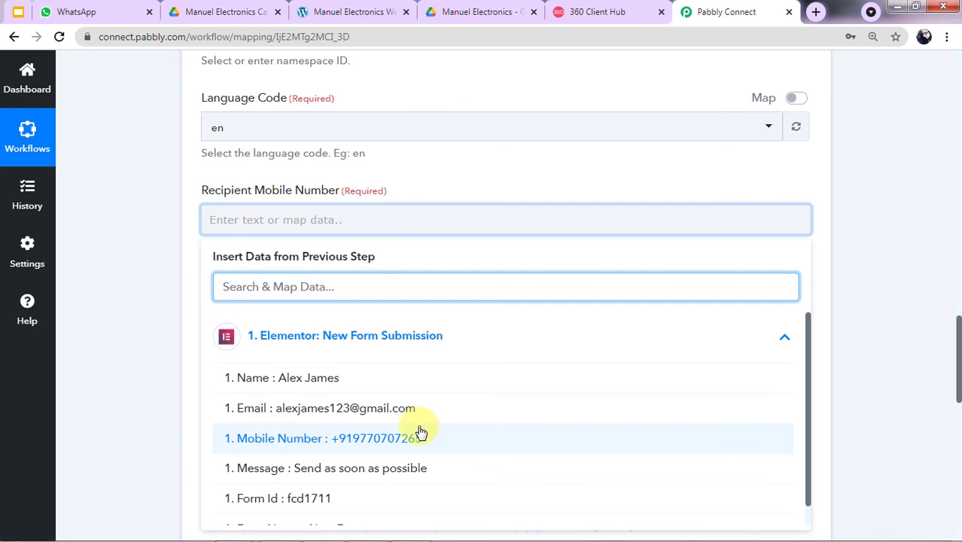
click(365, 440)
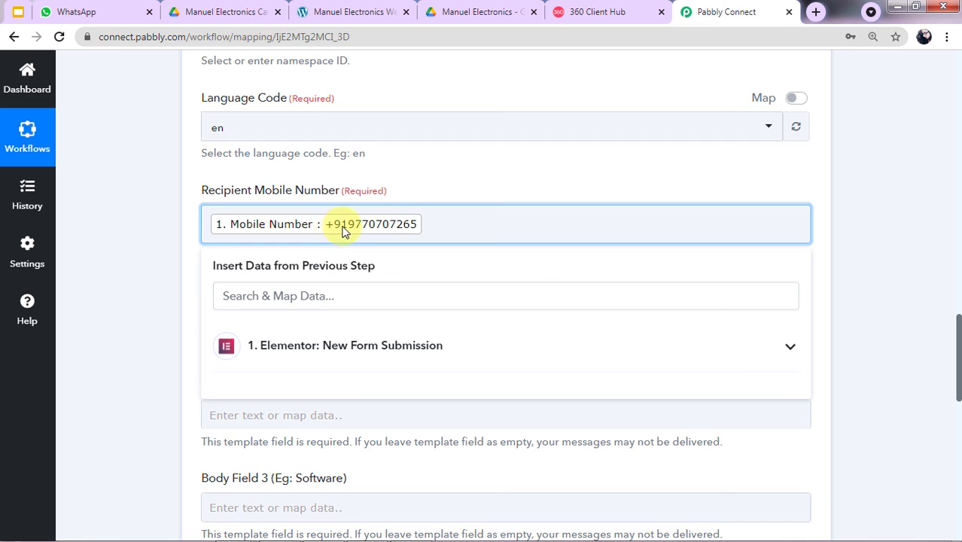
click(167, 247)
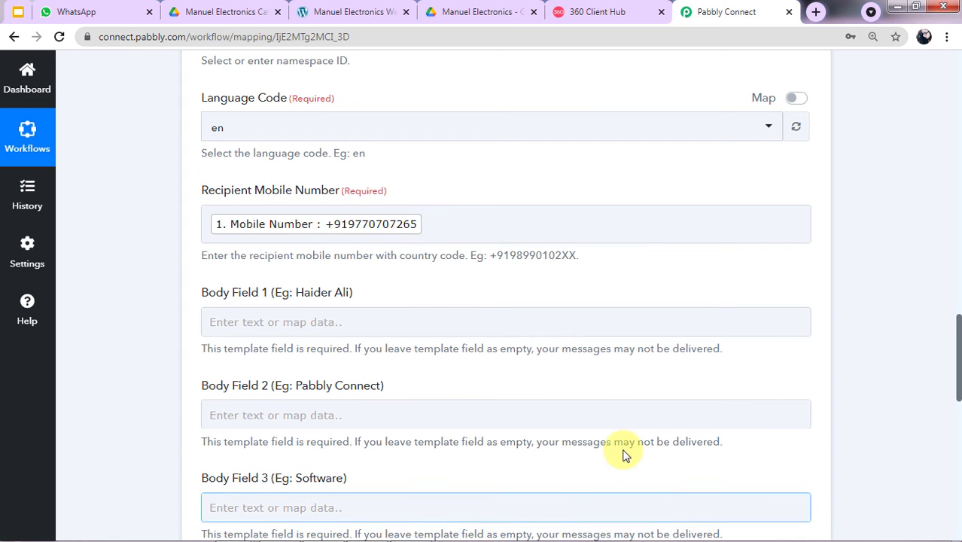
Map the Elementor form's Name to Body Field 1 and check the trigger's captured form response.
scroll(294, 254, down, 1)
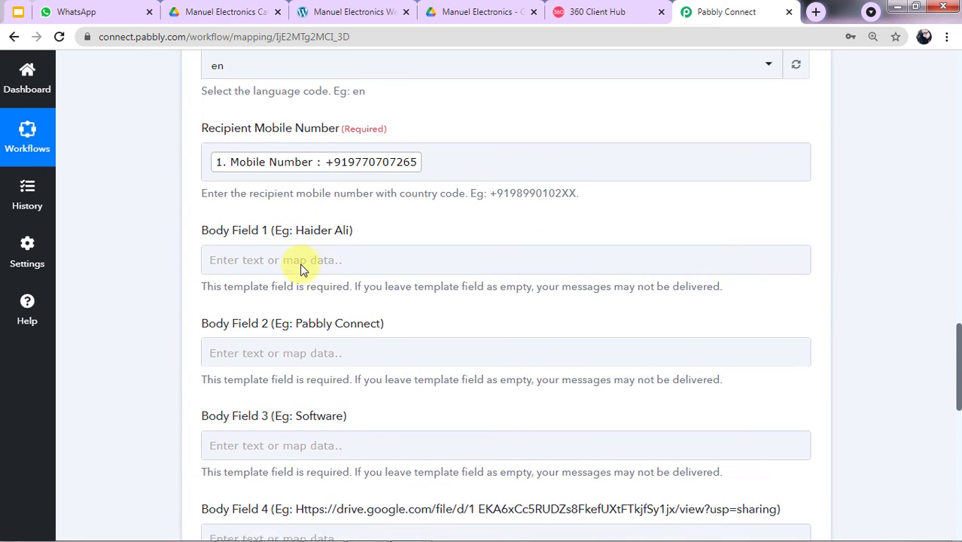
scroll(268, 241, down, 1)
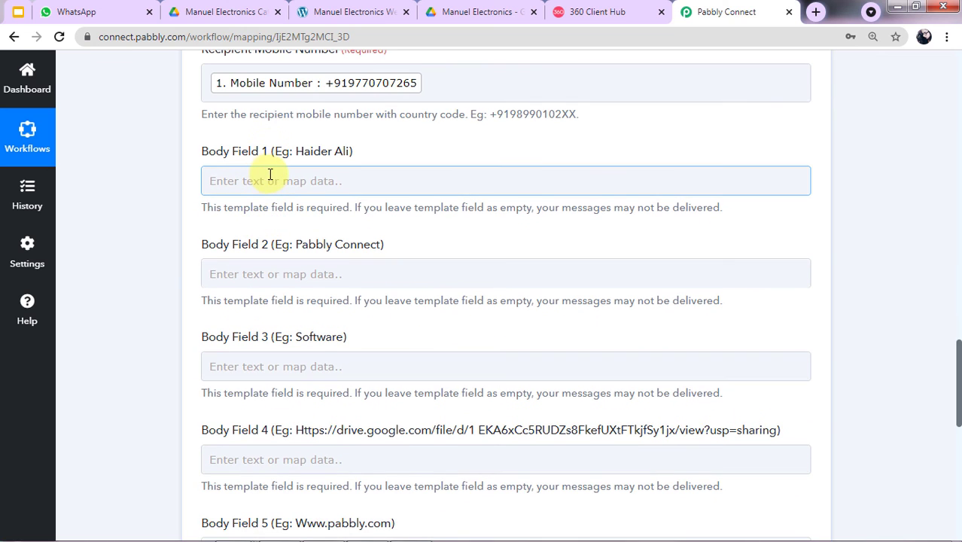
click(277, 185)
click(286, 296)
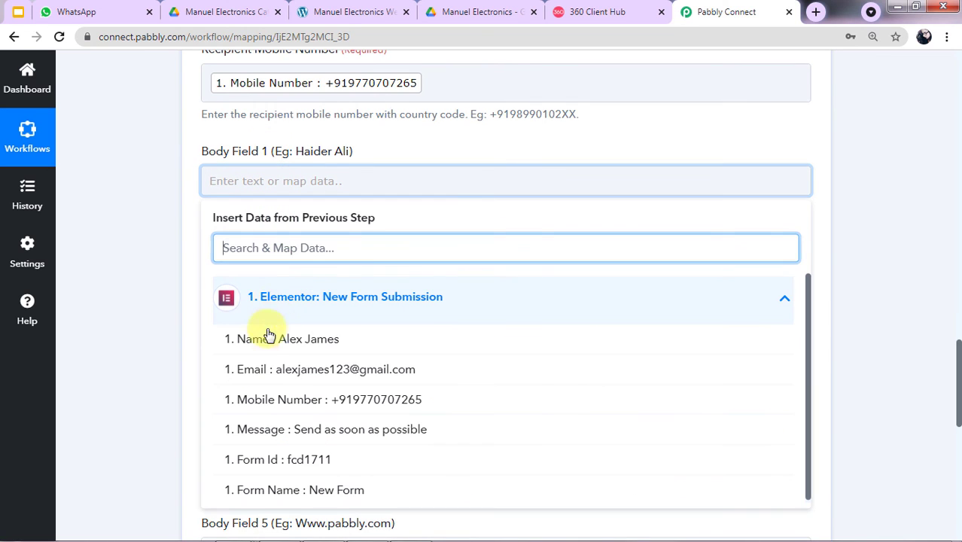
click(251, 343)
scroll(735, 221, up, 8)
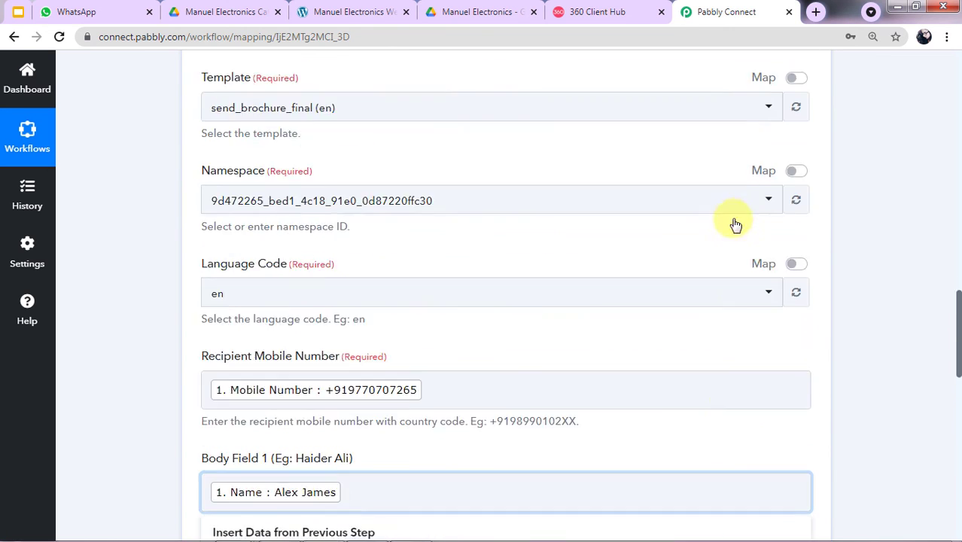
scroll(552, 226, up, 6)
scroll(567, 213, down, 6)
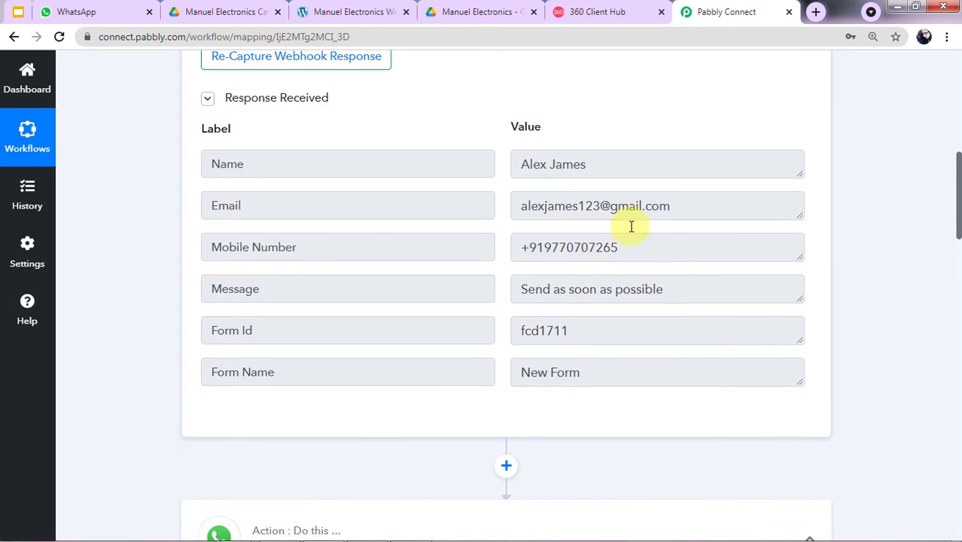
scroll(478, 245, down, 5)
click(133, 216)
scroll(269, 316, down, 3)
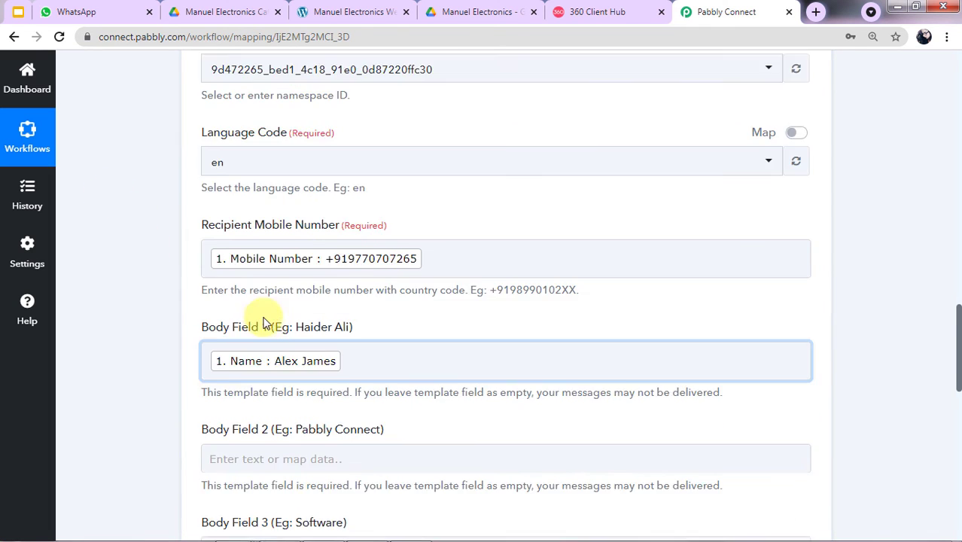
Set Body Field 2 to Manuel Electronics.
scroll(266, 317, down, 2)
scroll(257, 262, up, 1)
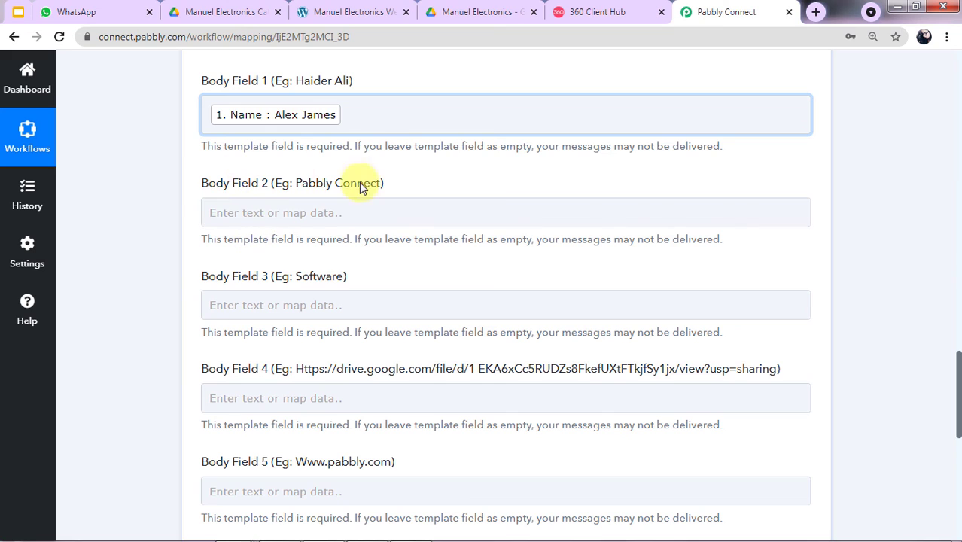
click(351, 215)
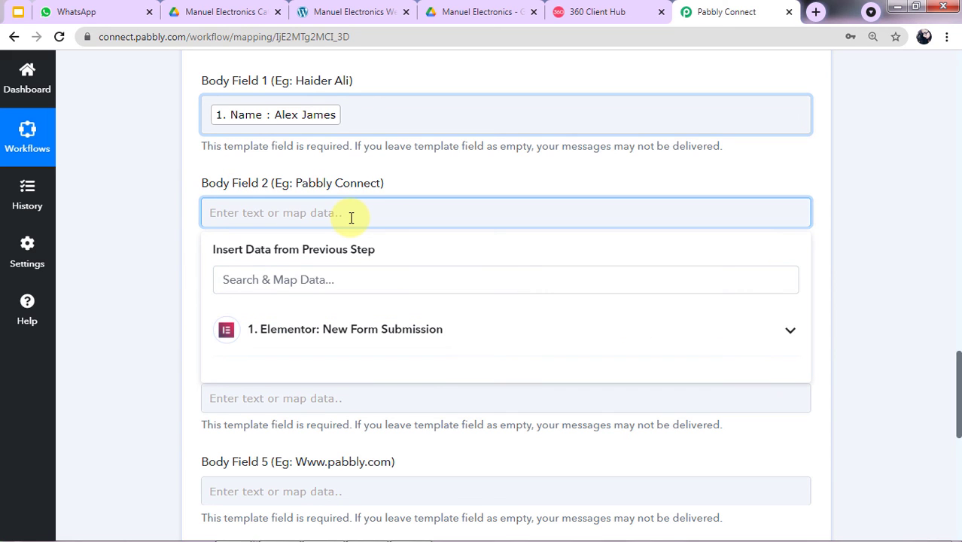
text(MA)
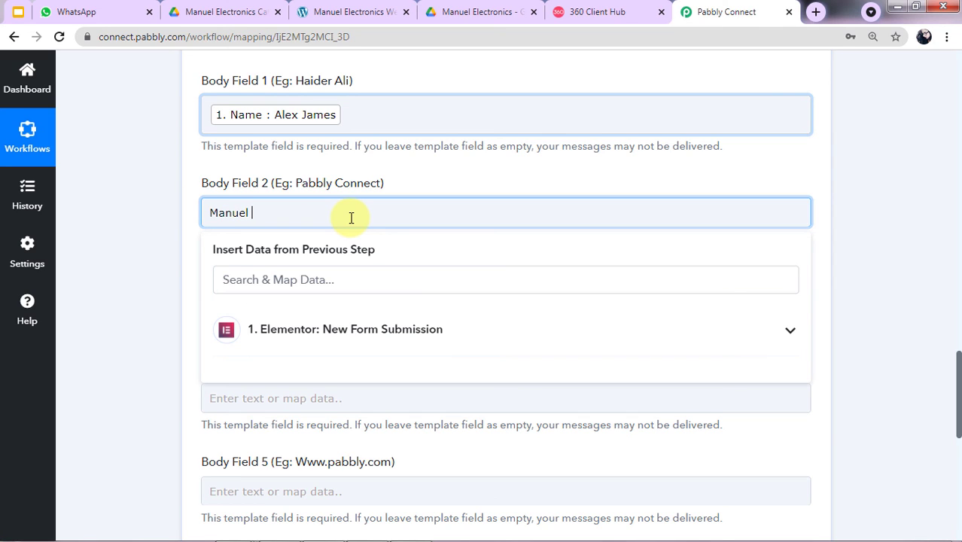
text(nuel E)
scroll(351, 218, down, 1)
text(lectronics)
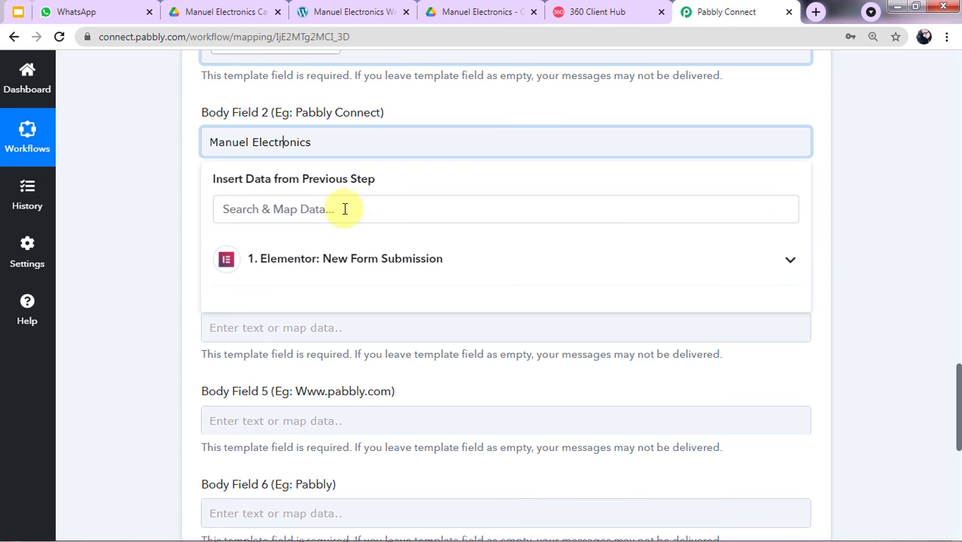
Check the template list in the 360 Client Hub, return to Pabbly Connect and set Body Field 3 to electronics.
click(283, 143)
click(178, 159)
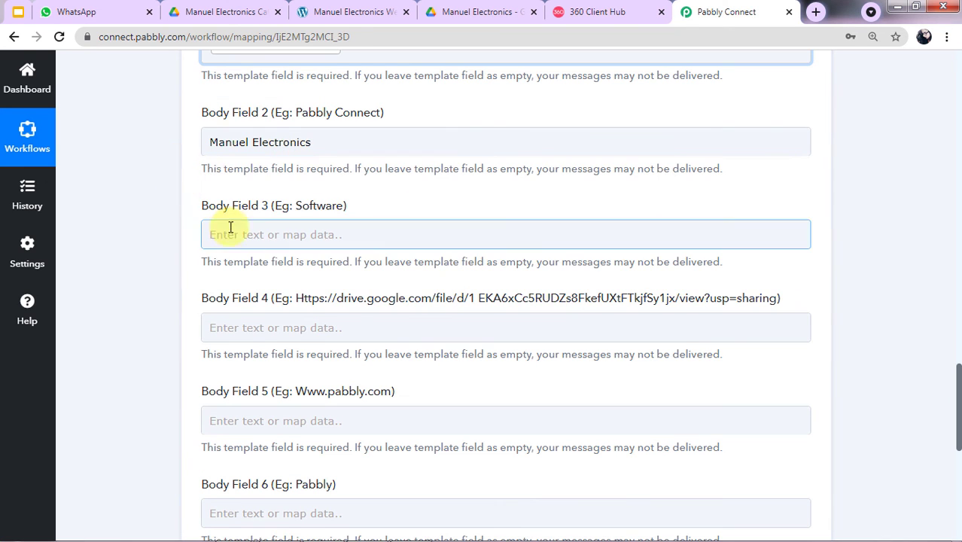
scroll(208, 183, down, 1)
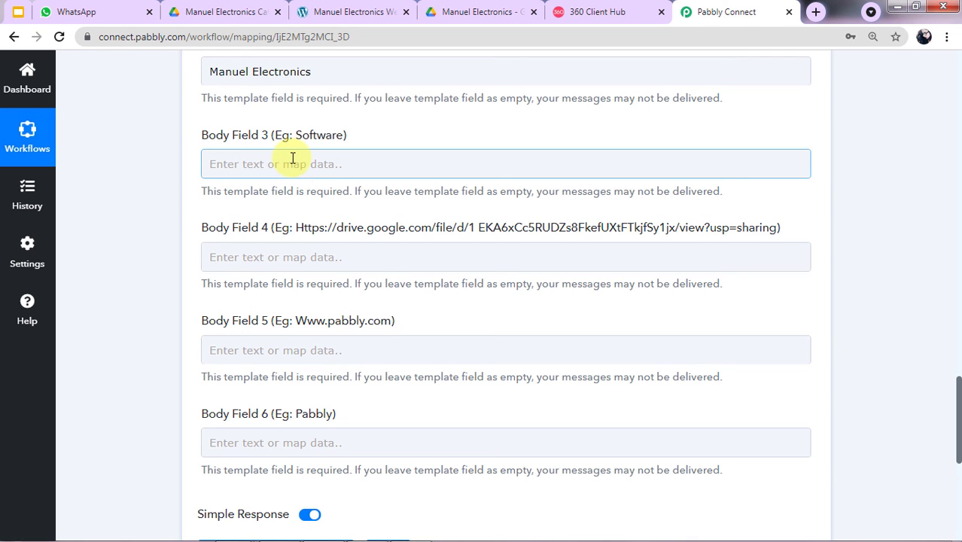
click(584, 12)
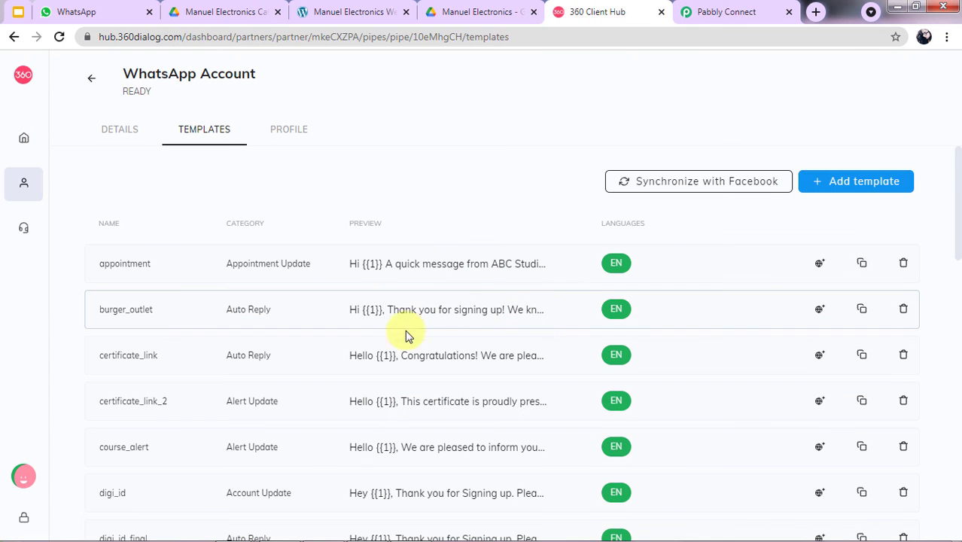
scroll(254, 402, down, 1)
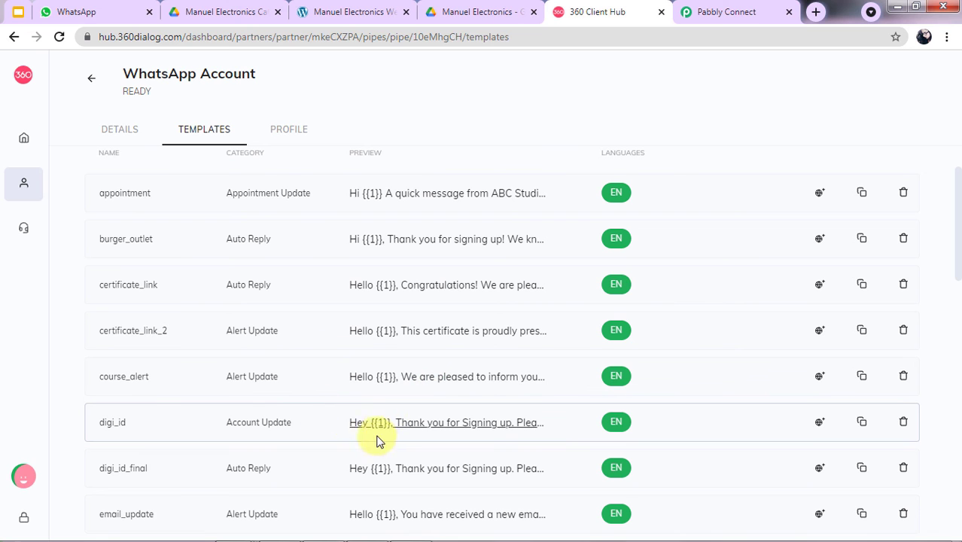
click(729, 13)
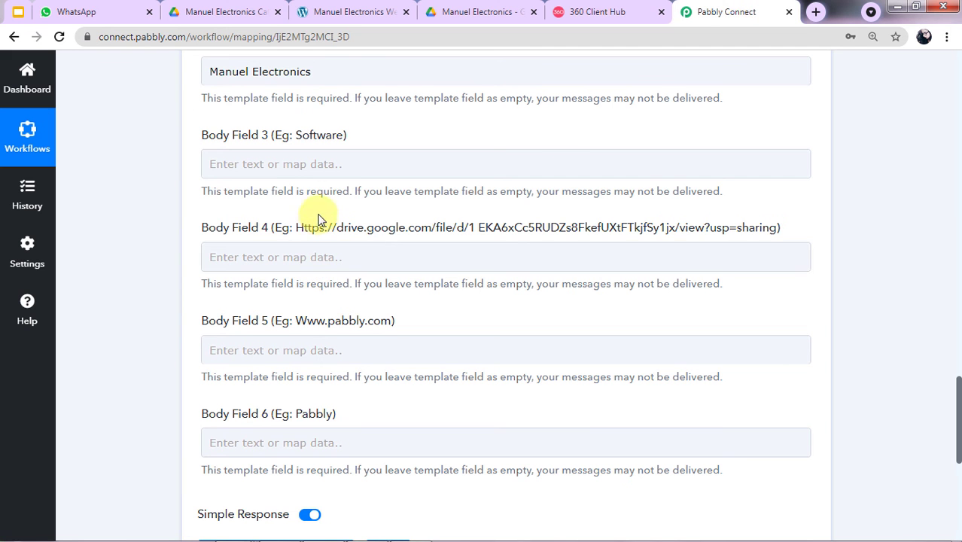
click(329, 163)
text(elect)
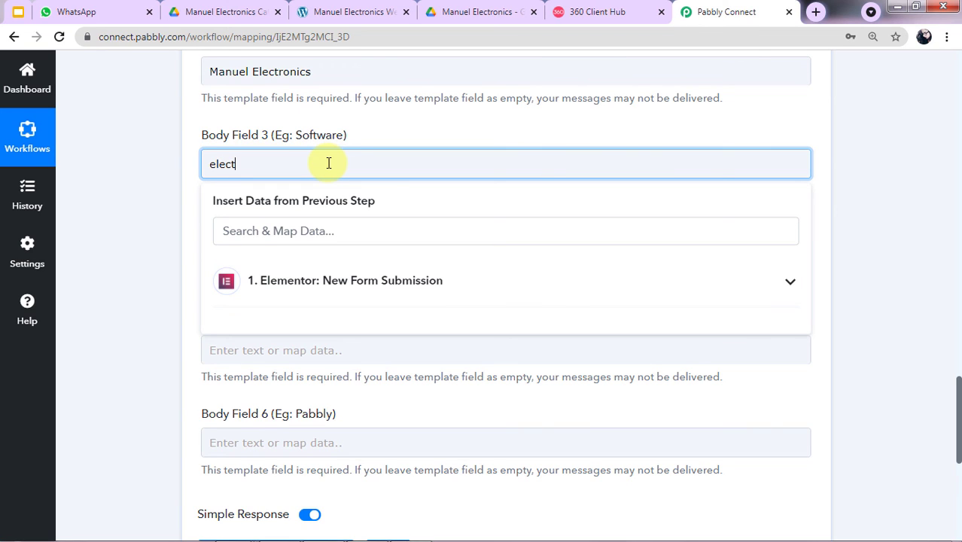
text(ronics)
click(156, 207)
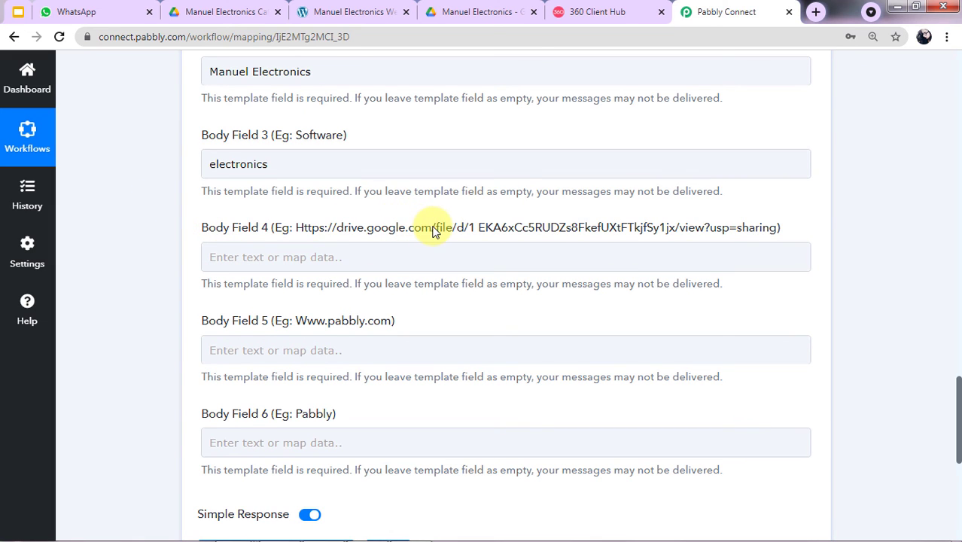
Copy the sharing link of the Manuel Electronics Catalogue PDF in Google Drive and paste it into Body Field 4 in Pabbly Connect.
click(462, 9)
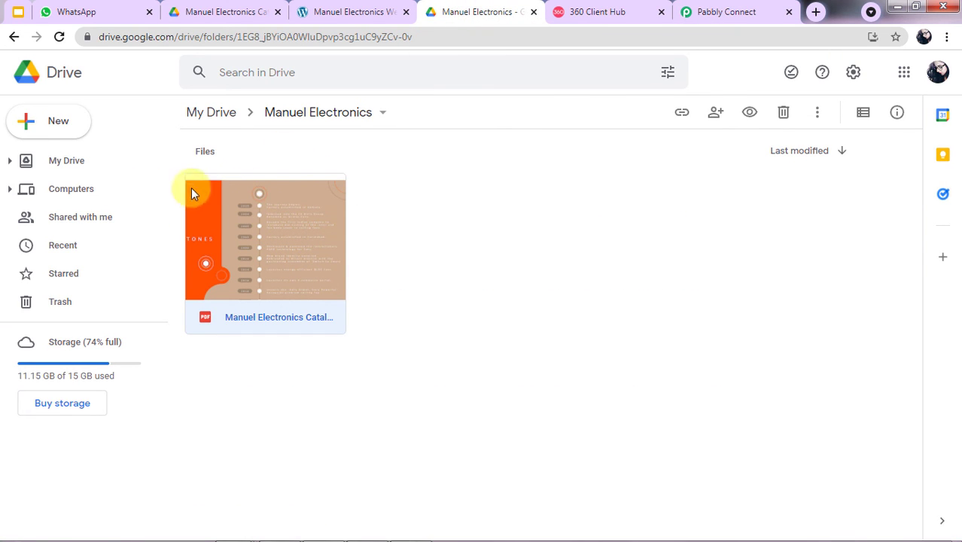
right_click(339, 265)
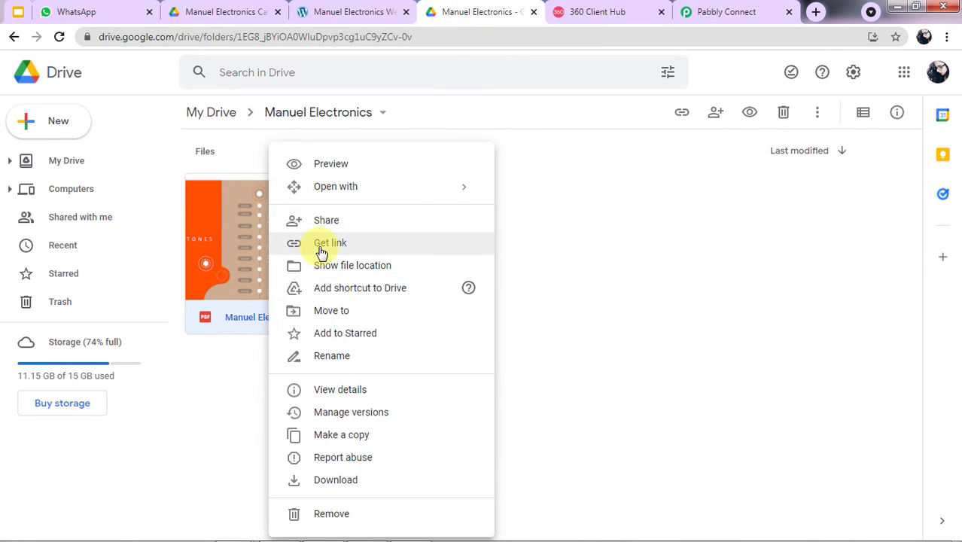
click(392, 249)
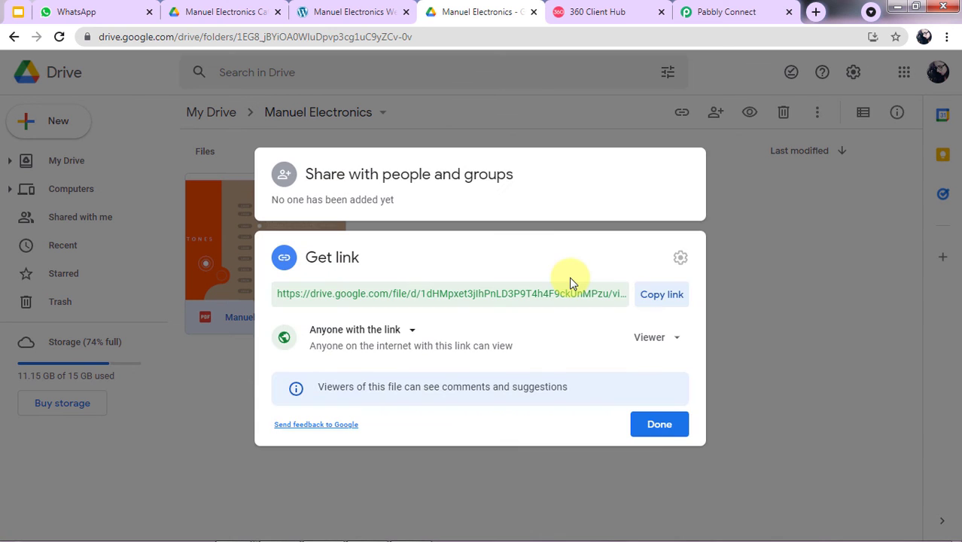
click(663, 301)
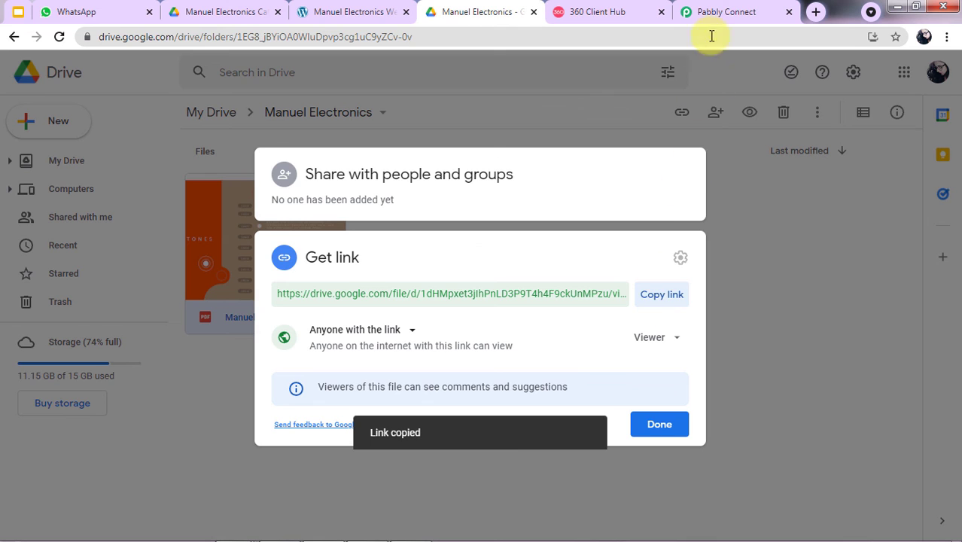
click(727, 12)
click(435, 263)
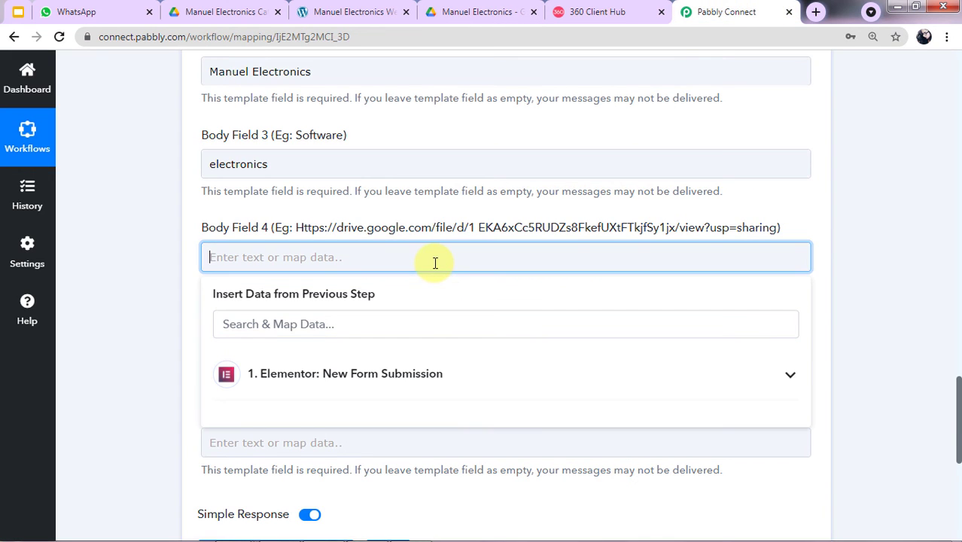
key(ctrl+v)
click(191, 293)
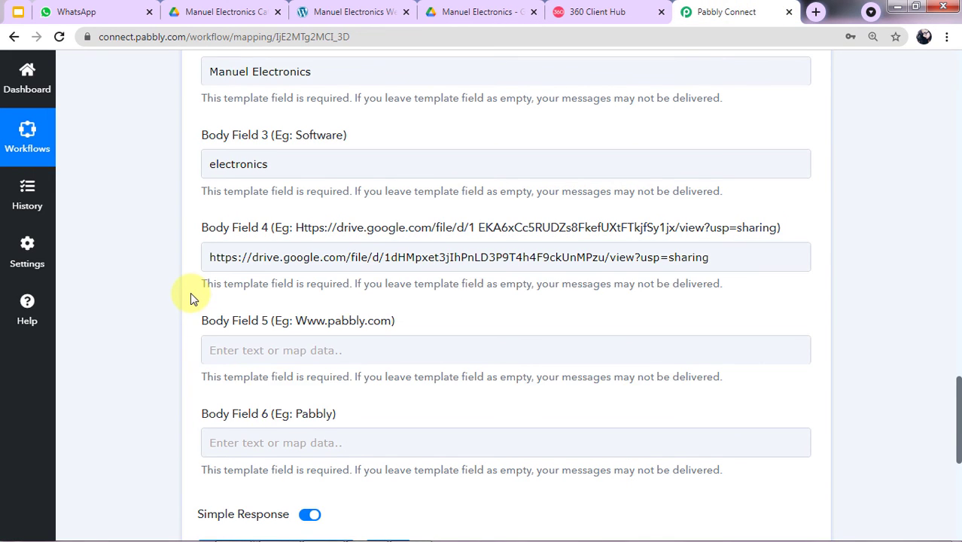
scroll(226, 293, down, 1)
click(242, 278)
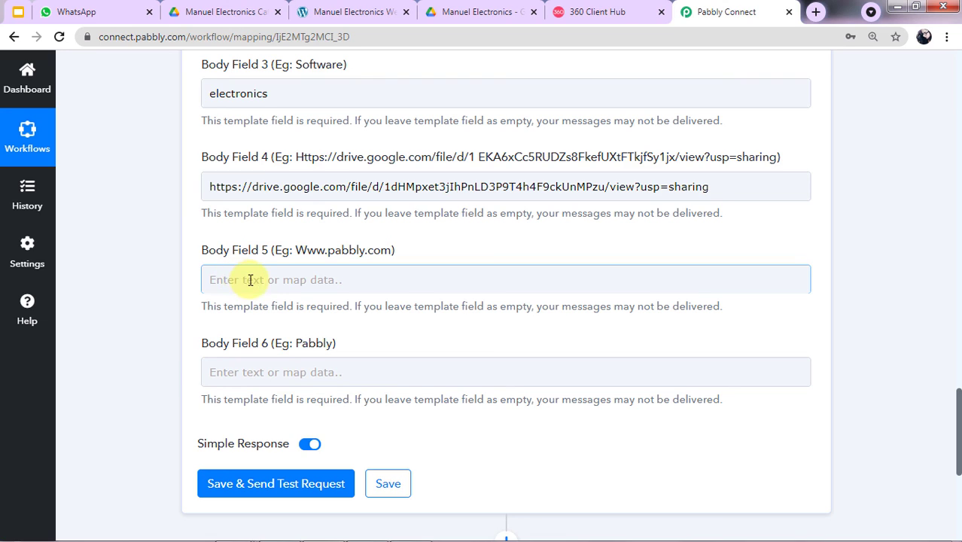
text(www)
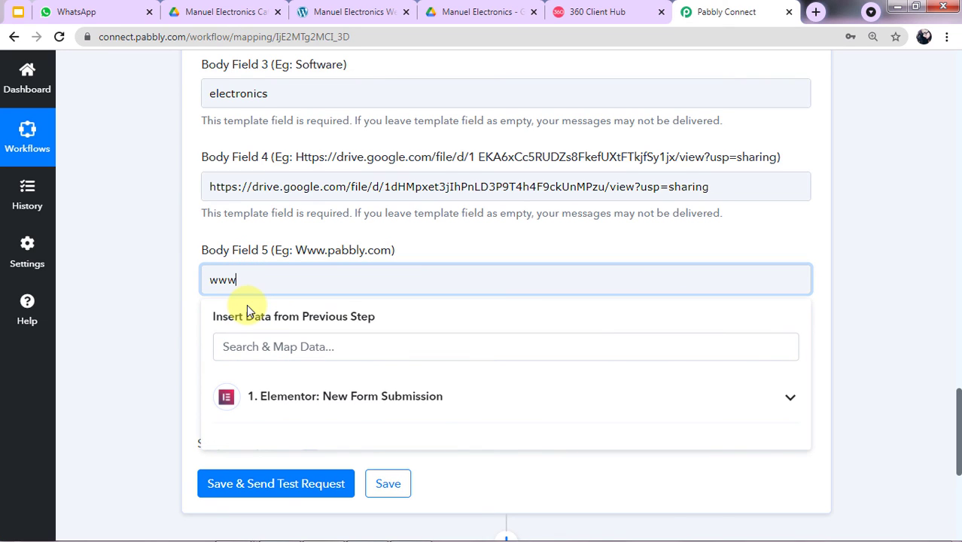
text(.manuelelectronic)
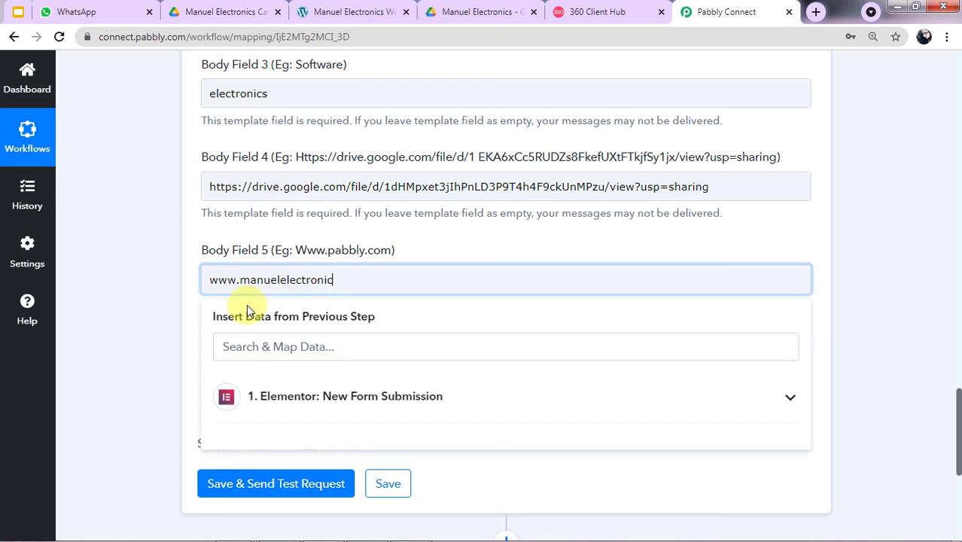
text(s.com)
click(120, 333)
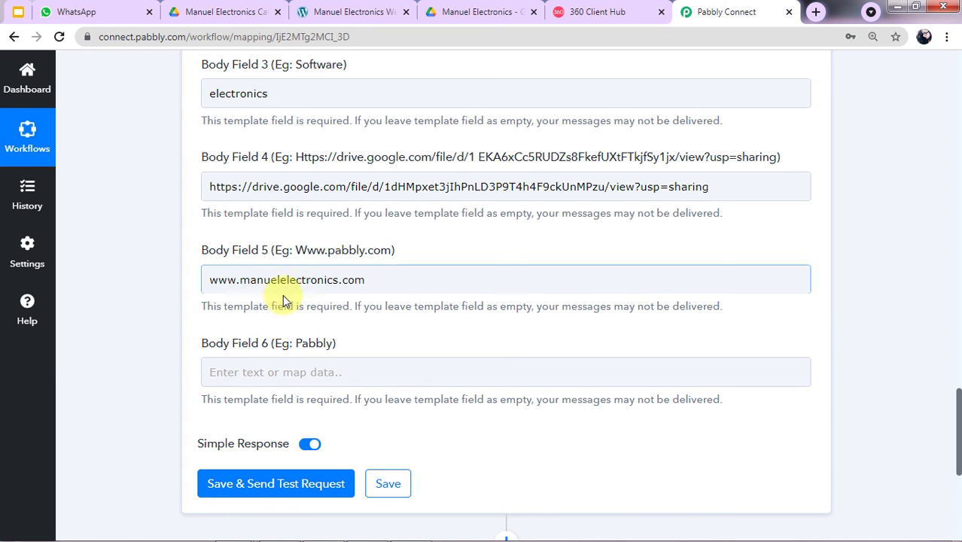
Set Body Field 6 to Manuel Electronics.
scroll(226, 305, down, 1)
click(222, 308)
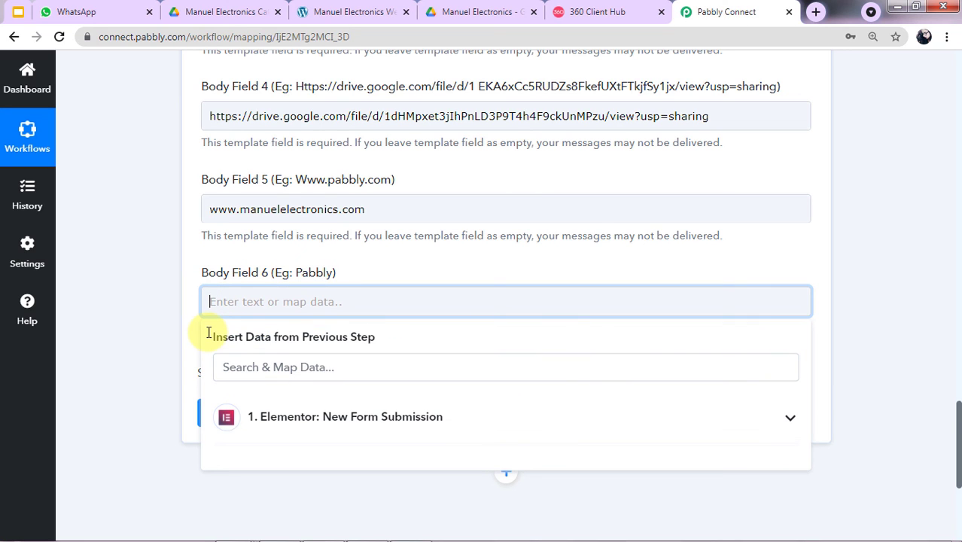
text(Manuel Electronics)
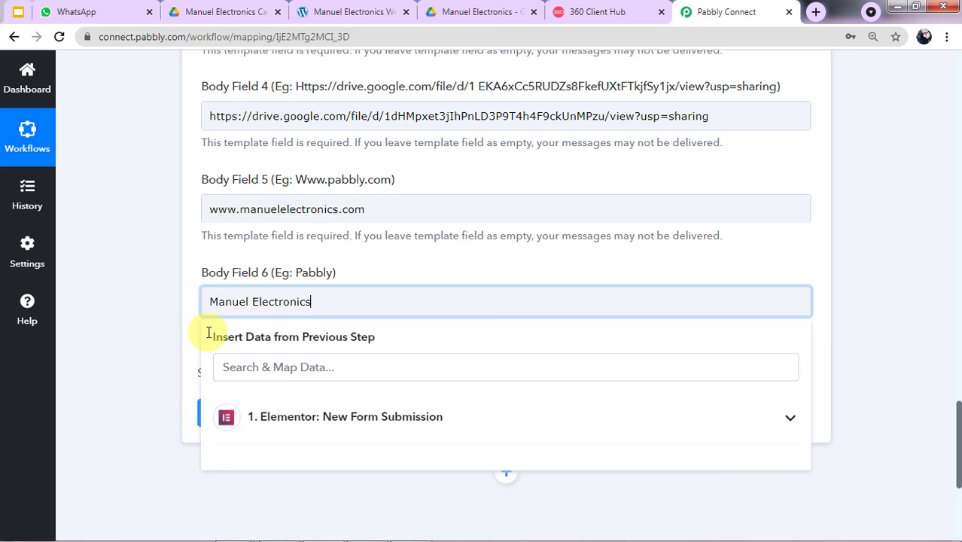
click(161, 329)
Review the completed body fields, save the action with a test request and check the received response.
scroll(275, 466, up, 6)
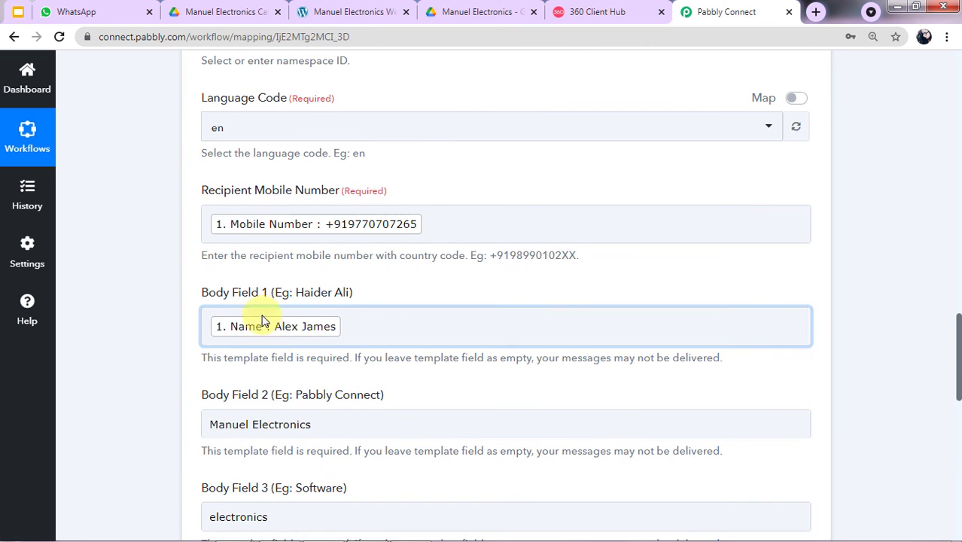
scroll(404, 286, down, 6)
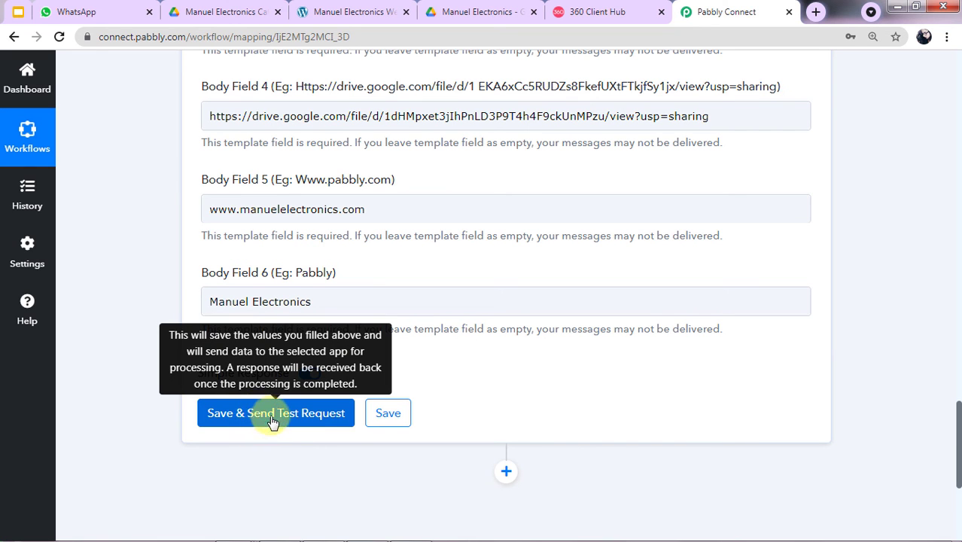
click(246, 420)
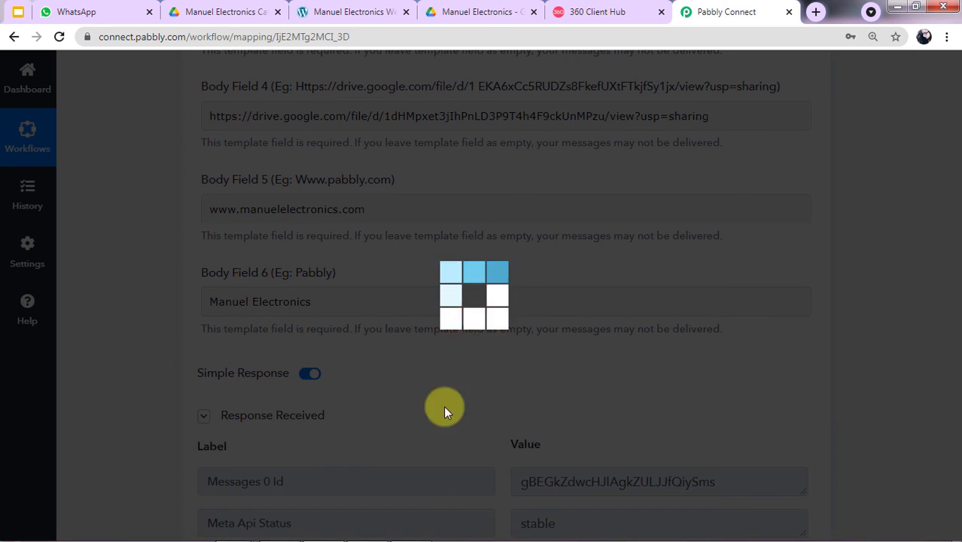
scroll(444, 406, down, 2)
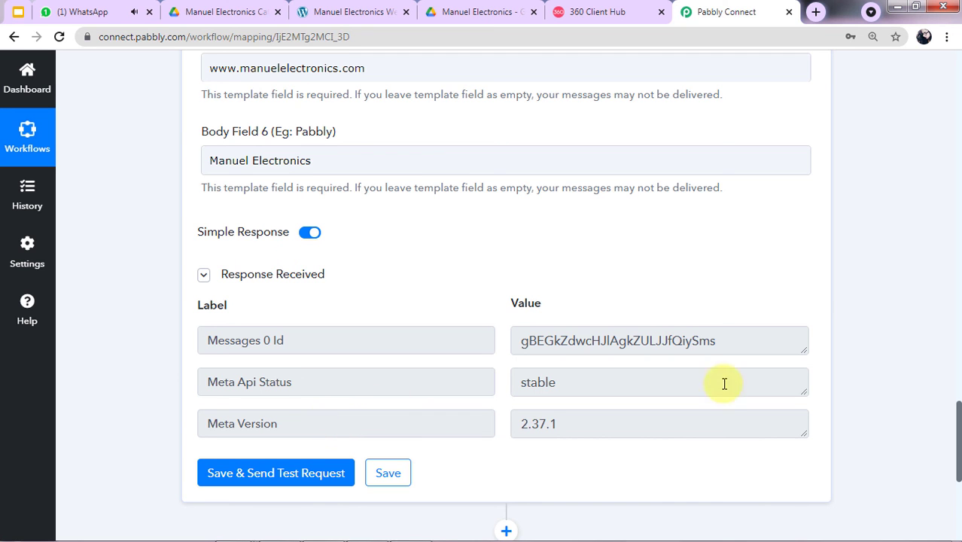
Open the brochure link from the new message in WhatsApp, and switch to the Manuel Electronics website's brochure form.
click(49, 11)
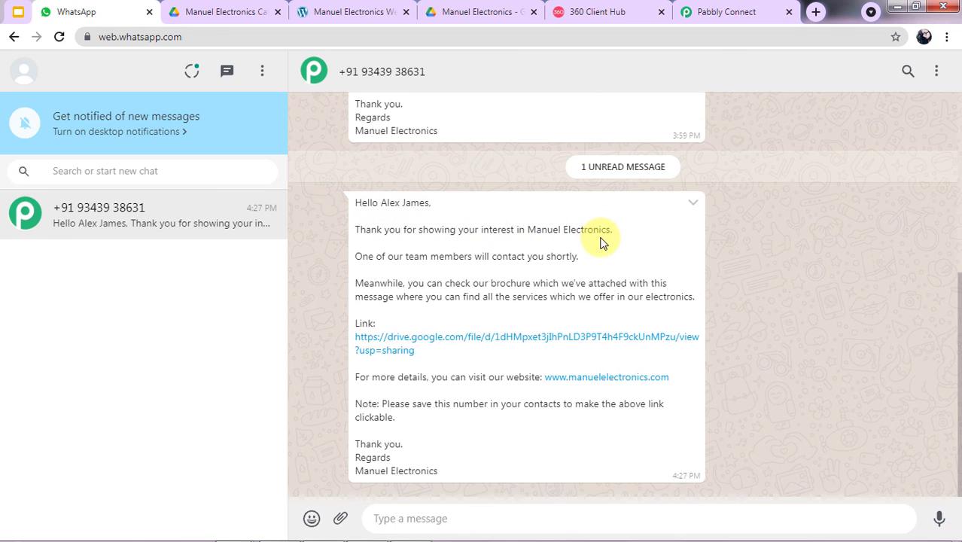
click(400, 348)
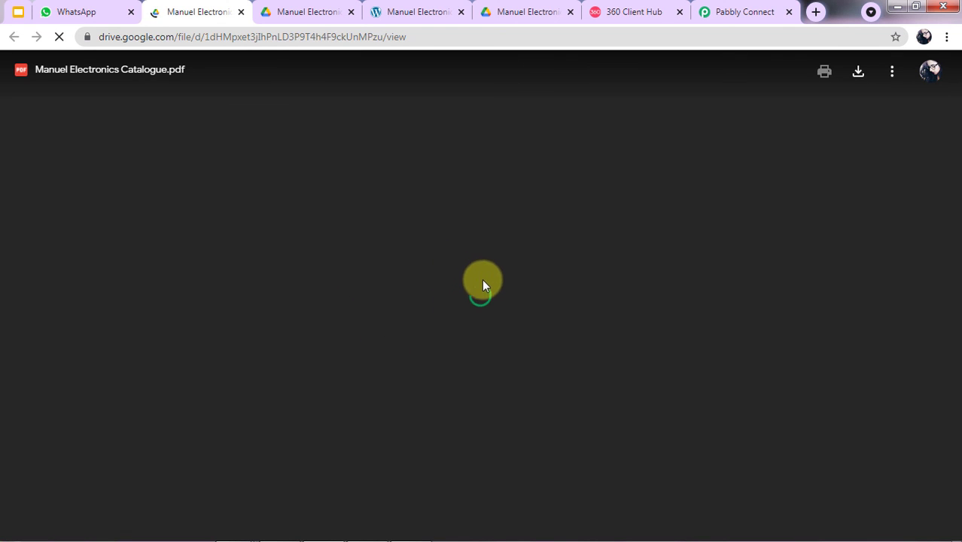
key(ctrl+Tab)
key(ctrl+Tab)
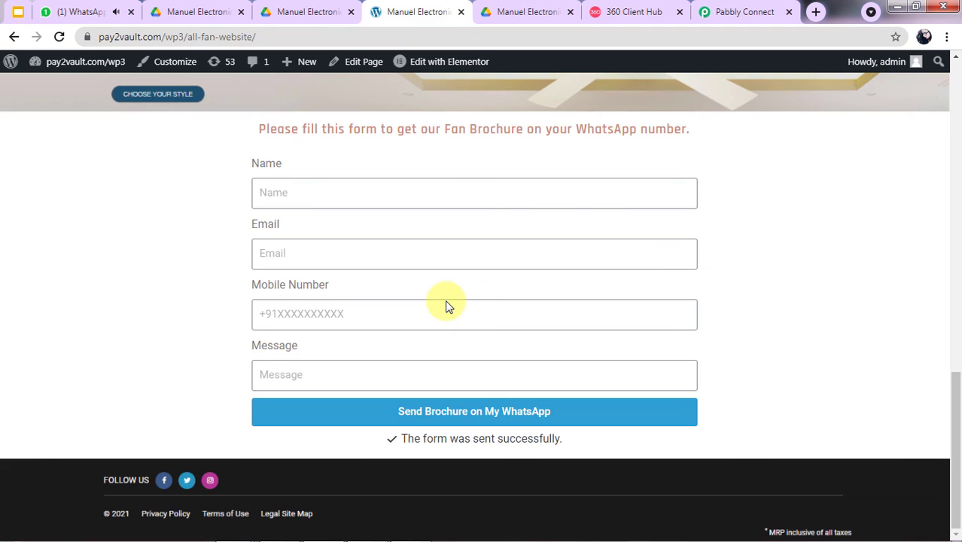